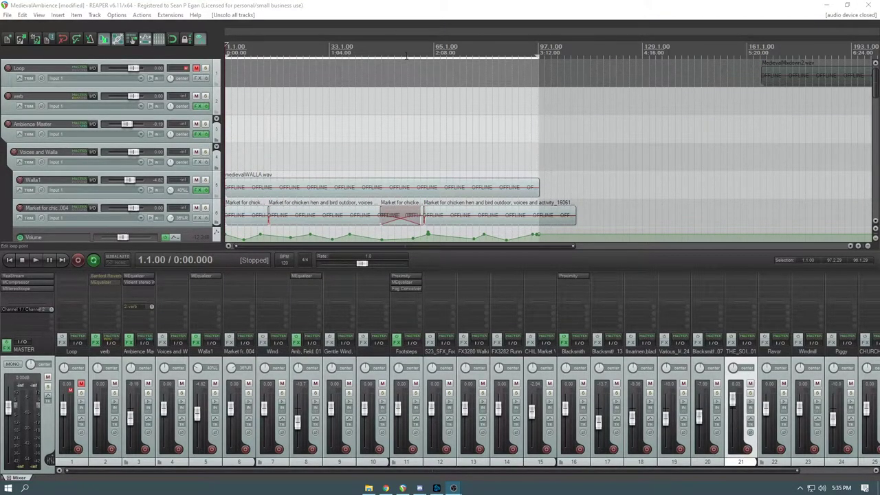
Bring the audio device and offline media back online, then toggle bypass on Ambience Master's effects
left_click(430, 11)
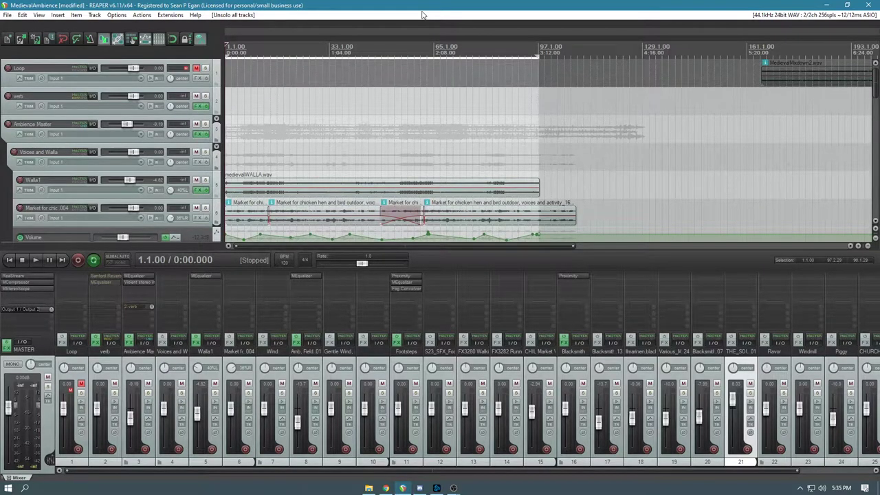
left_click(137, 277)
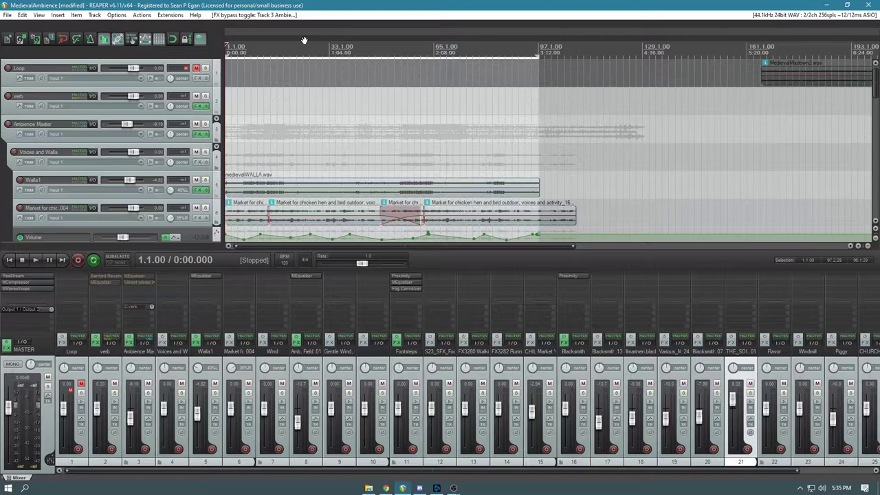
Select Ambience Master, check the Loop track, then reselect Ambience Master
left_click(189, 143)
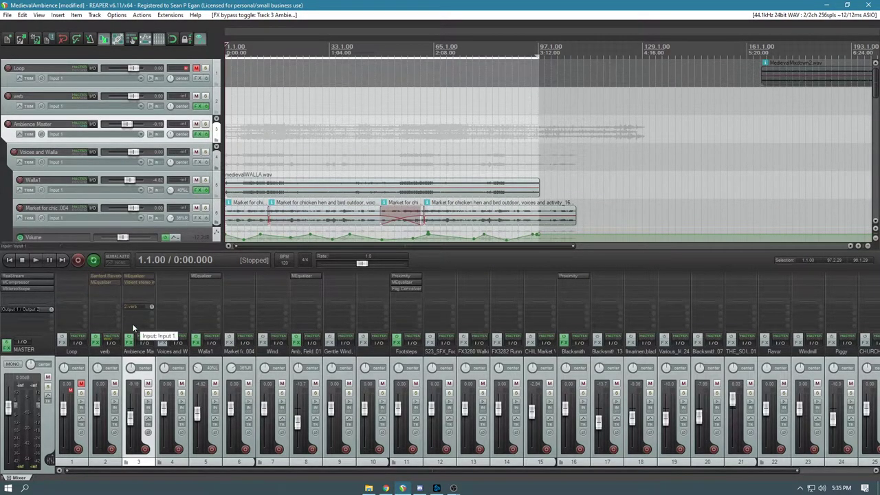
left_click(121, 86)
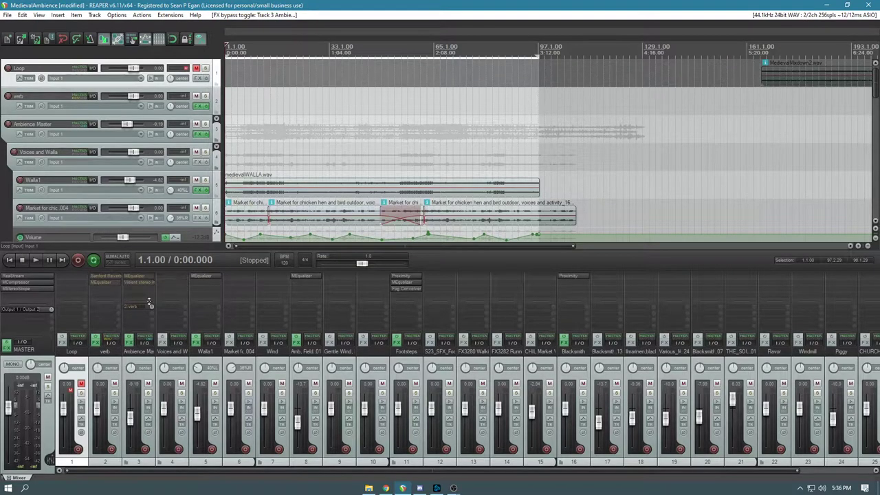
left_click(147, 366)
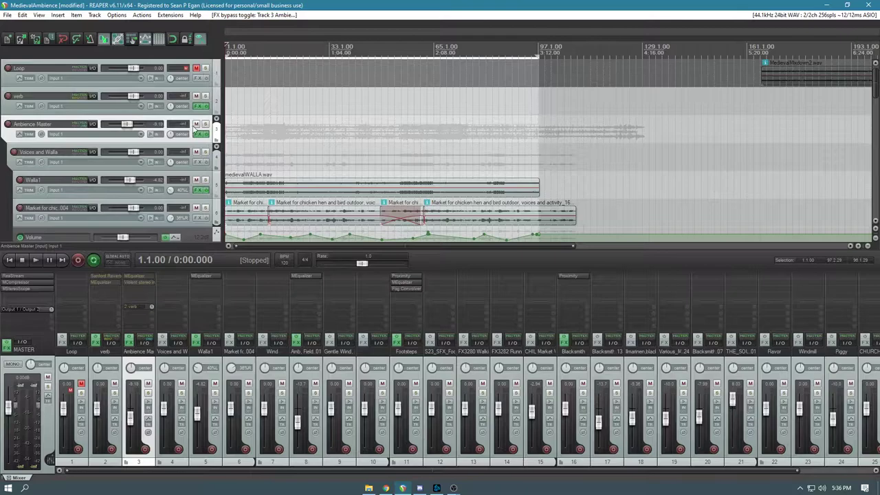
Select the Voices and Walla folder track and look over its tracks
left_click(109, 152)
scroll(106, 154, "down", 3)
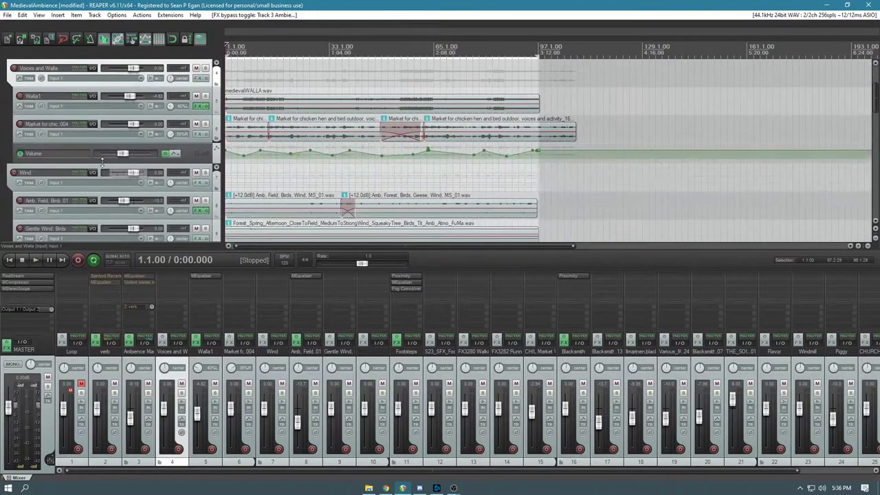
scroll(101, 160, "up", 2)
scroll(86, 129, "down", 1)
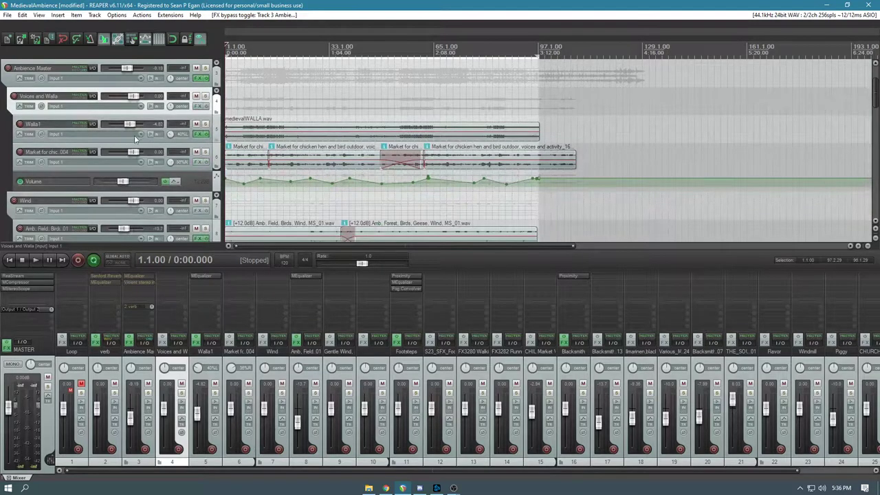
scroll(77, 143, "down", 1)
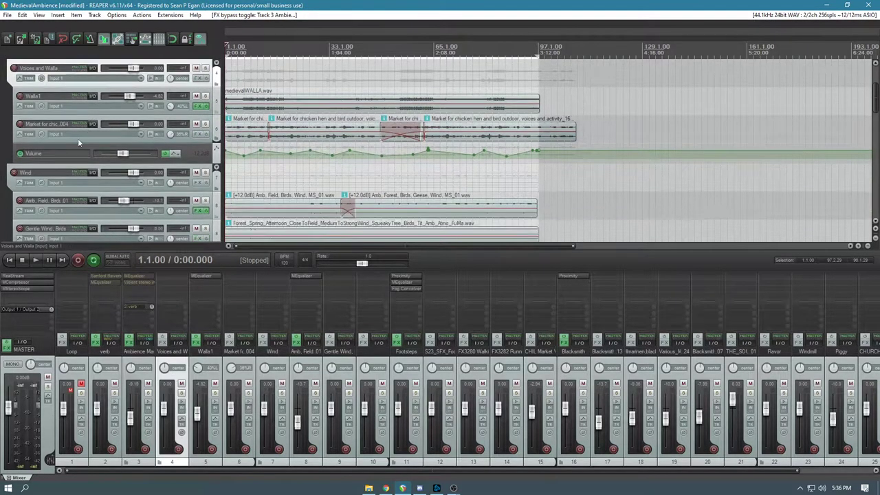
scroll(55, 160, "up", 1)
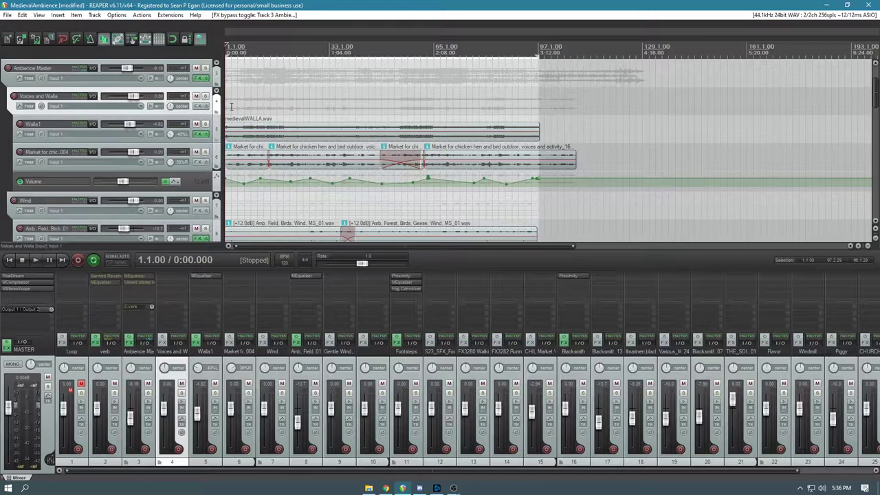
Play Walla1 soloed from 0:50.107, then unsolo it and stop playback
left_click(306, 53)
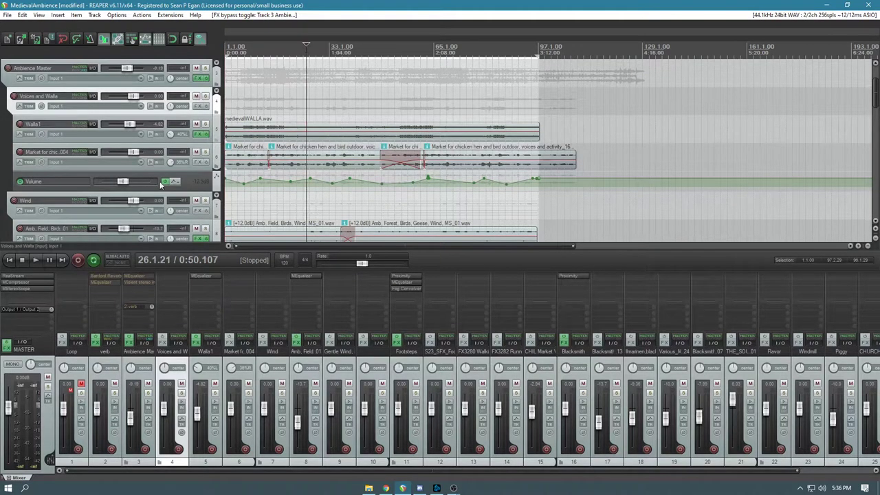
left_click(205, 123)
key("space")
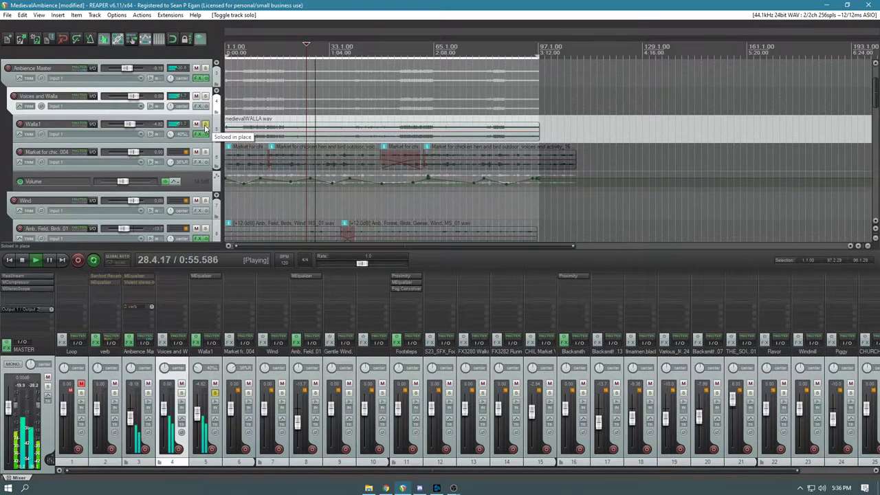
left_click(205, 127)
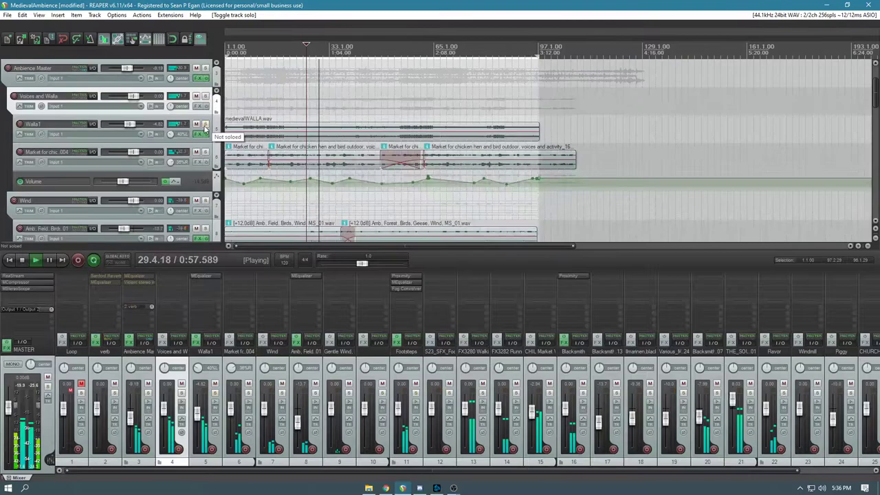
key("space")
mouse_move(108, 124)
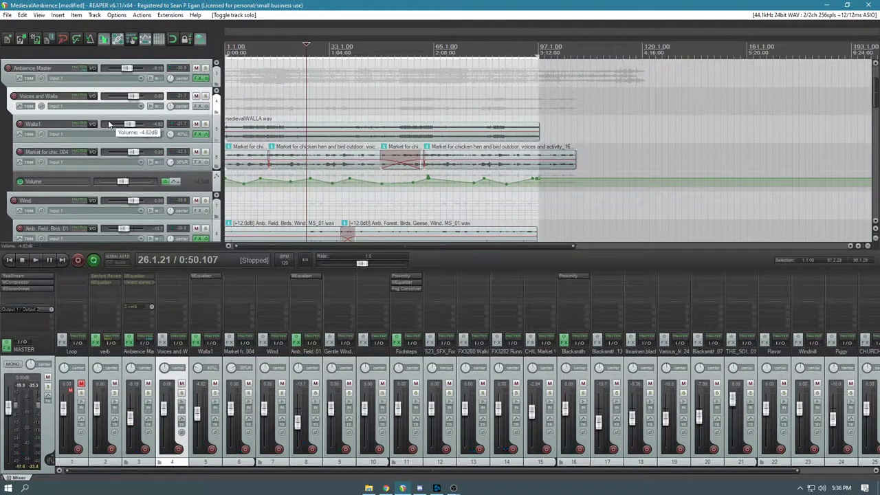
Scroll through the remaining tracks to review the rest of the mix
scroll(198, 138, "down", 2)
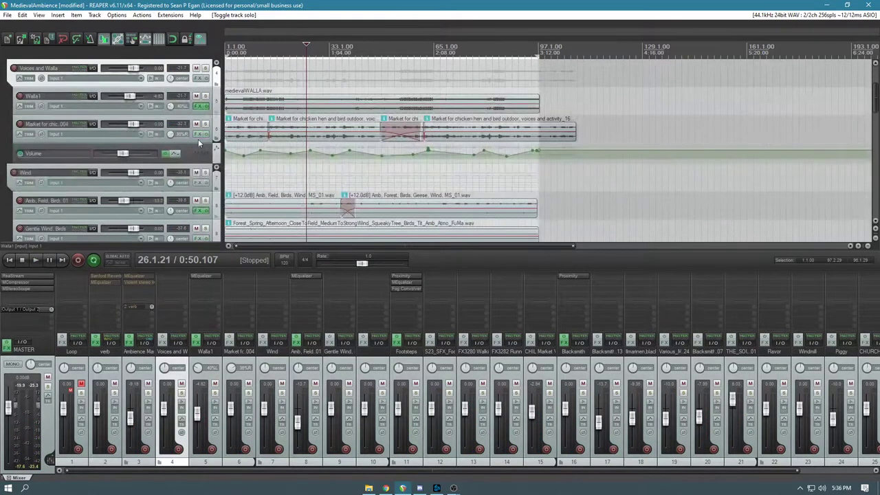
scroll(297, 176, "up", 2)
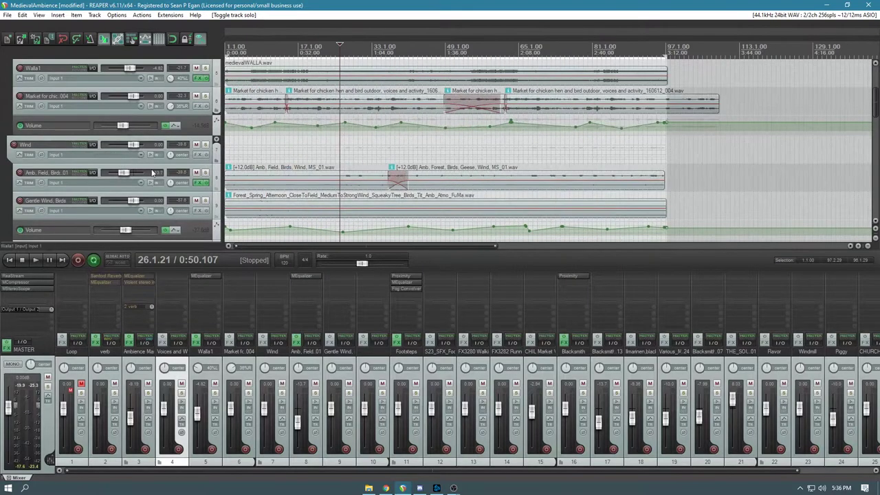
scroll(157, 160, "down", 5)
scroll(185, 170, "down", 5)
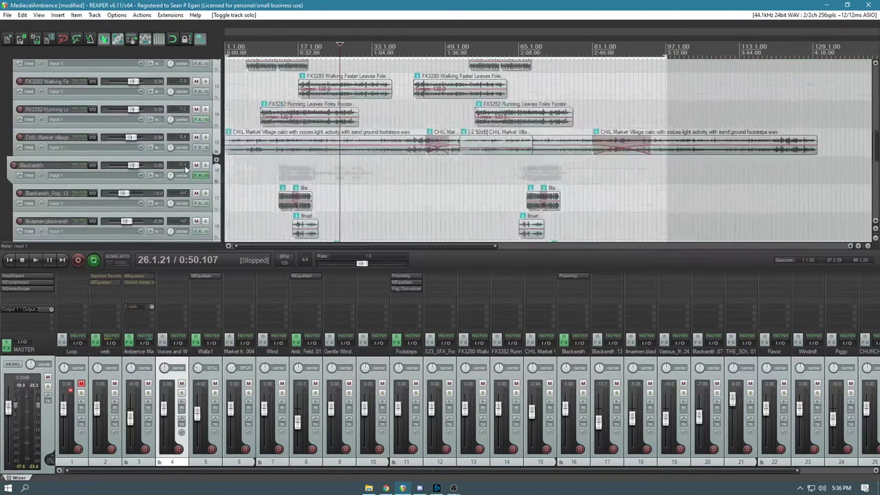
scroll(172, 137, "down", 6)
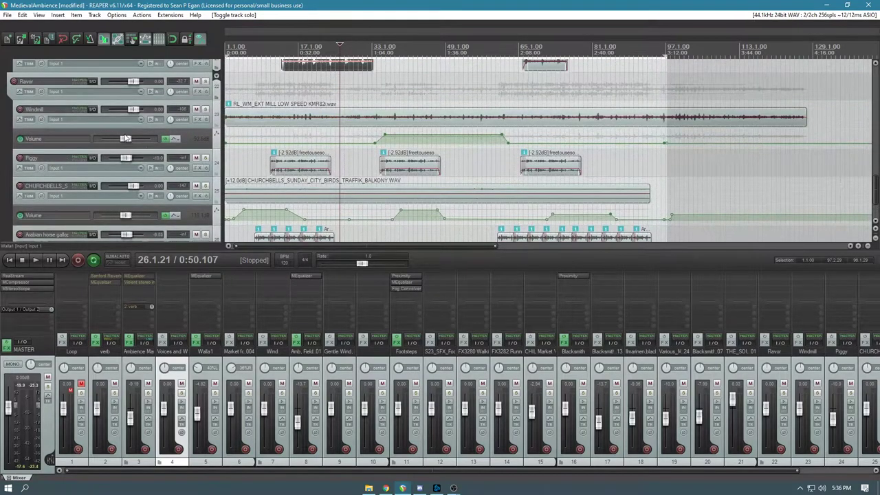
scroll(128, 138, "down", 3)
scroll(133, 137, "up", 2)
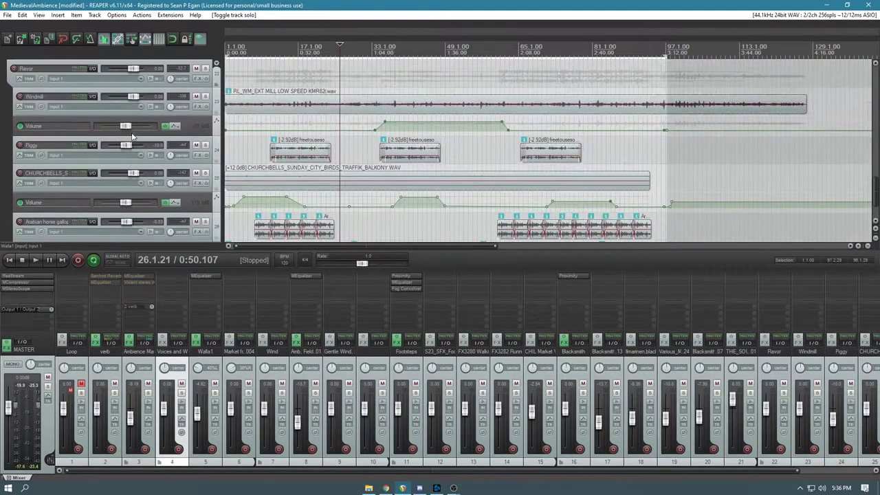
scroll(133, 137, "up", 12)
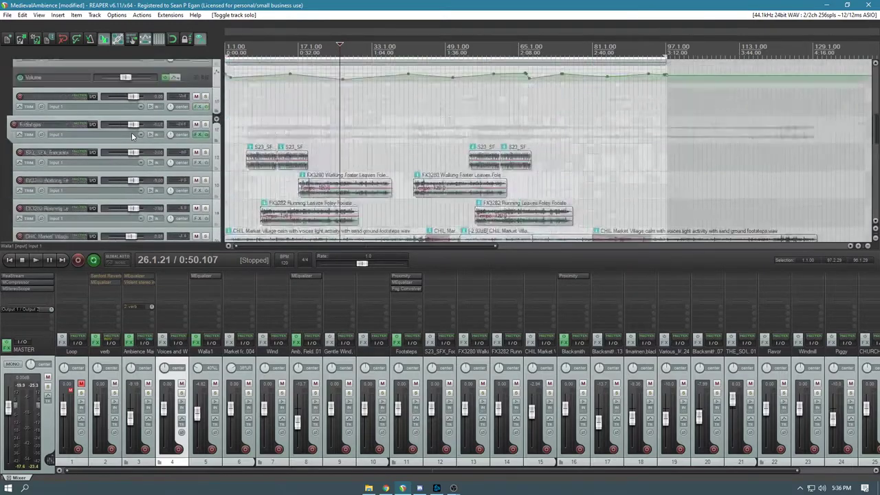
scroll(134, 113, "up", 7)
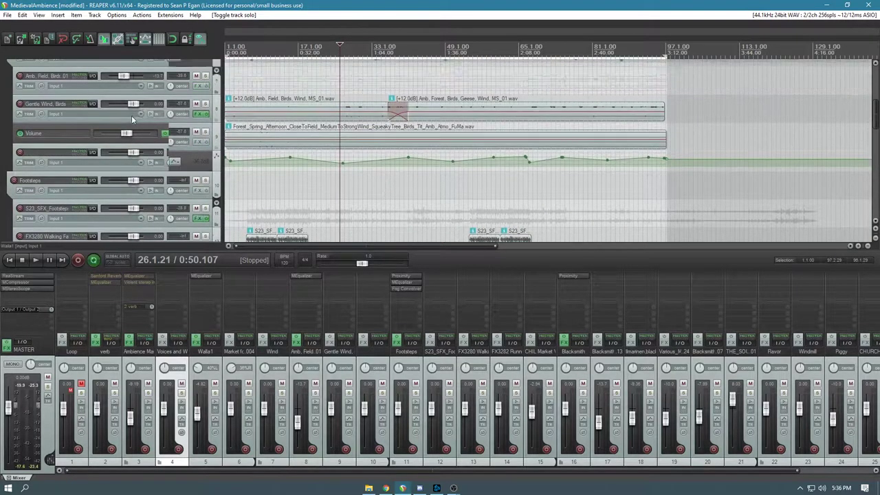
scroll(140, 136, "down", 1)
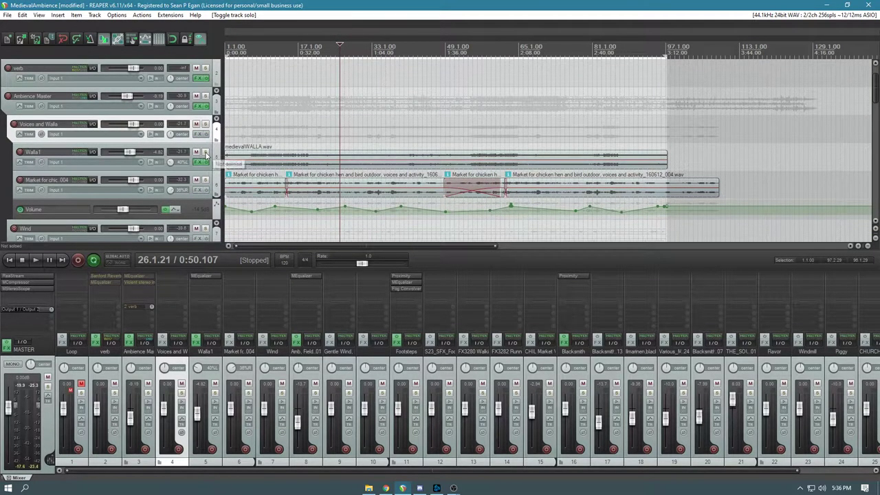
Audition Market for chic. 004 soloed, jumping ahead to about 1:09, then stop
left_click(205, 180)
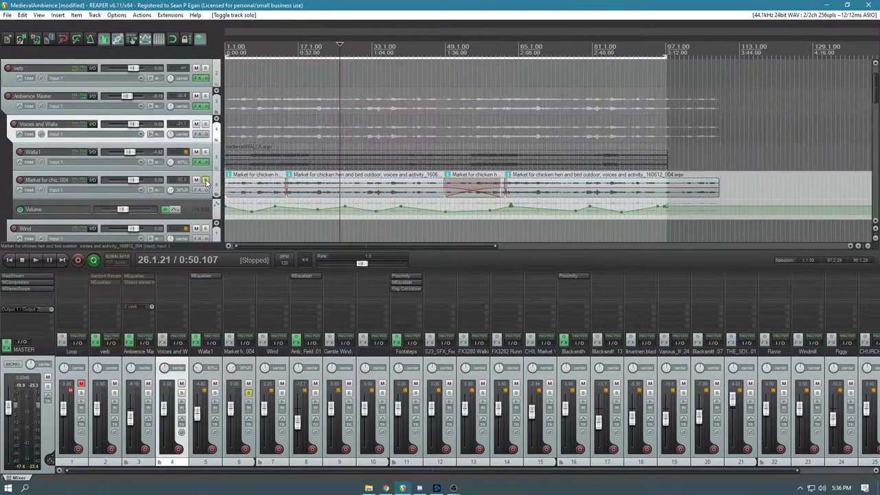
key("space")
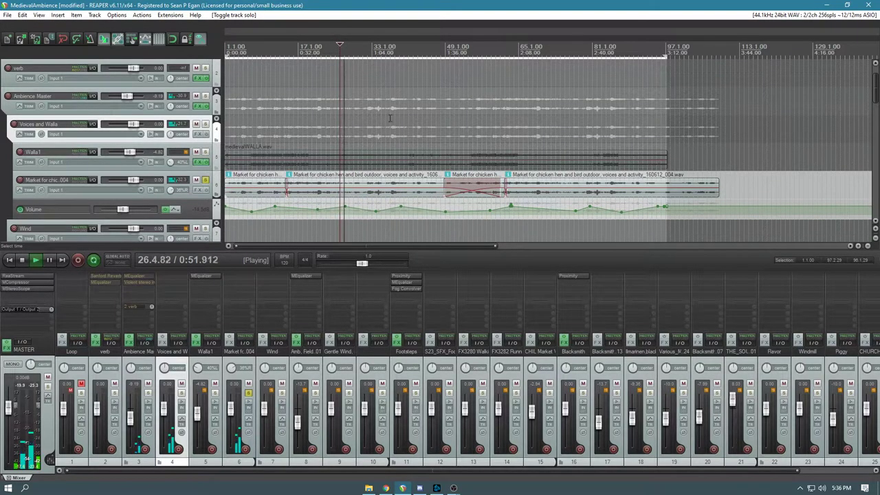
left_click(382, 45)
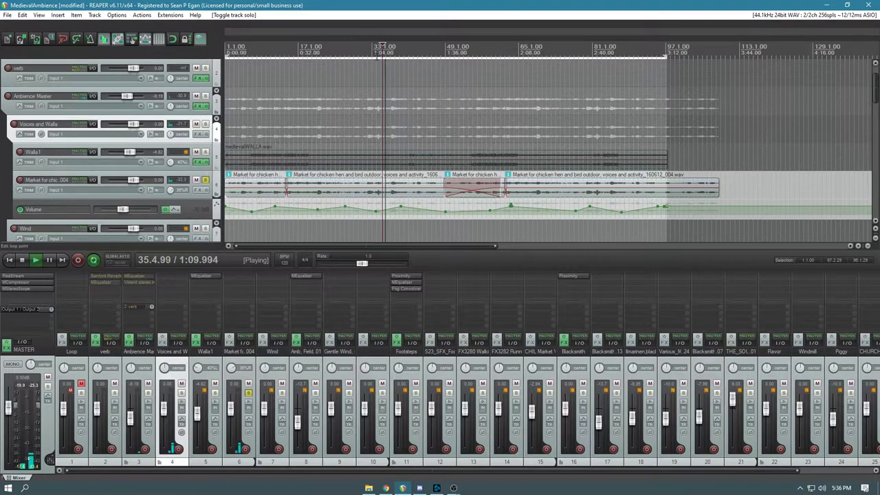
scroll(394, 194, "up", 2)
scroll(394, 195, "down", 1)
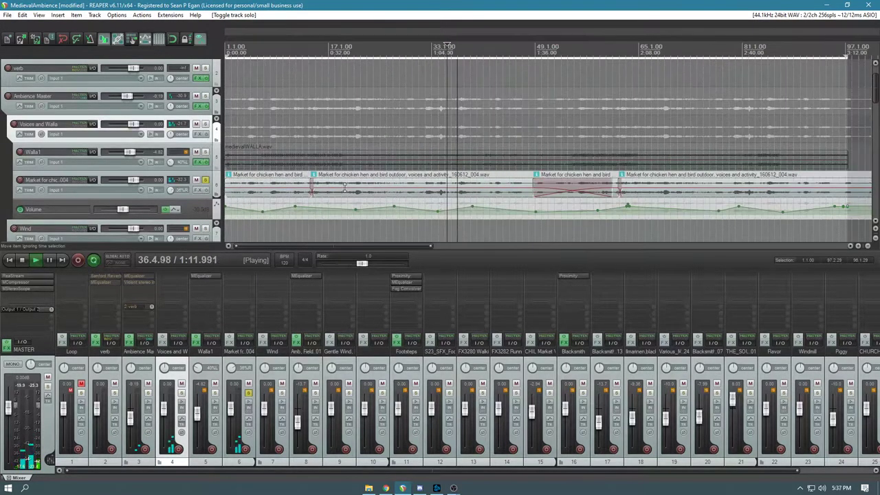
scroll(163, 163, "down", 1)
scroll(162, 164, "down", 1)
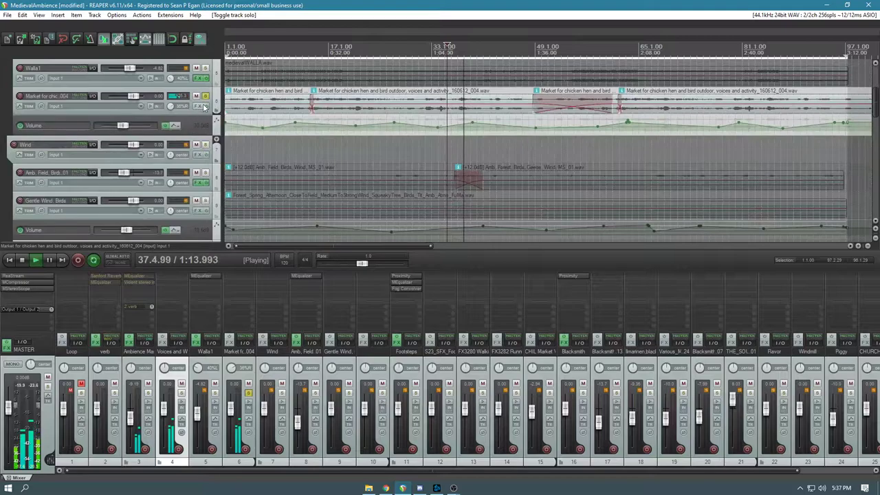
scroll(206, 101, "down", 1)
key("space")
Play Amb. Field birds soloed from around bar 21, then move solo to Gentle Wind, Birds only
left_click(205, 172)
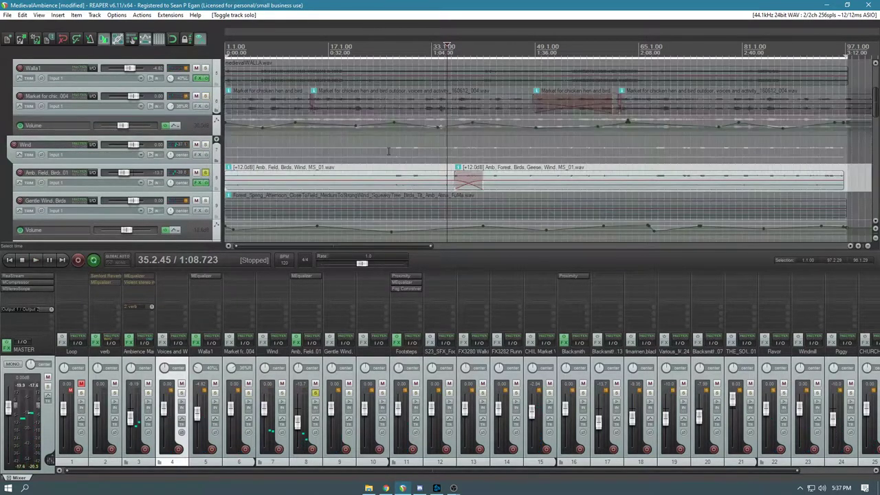
left_click(354, 110)
key("space")
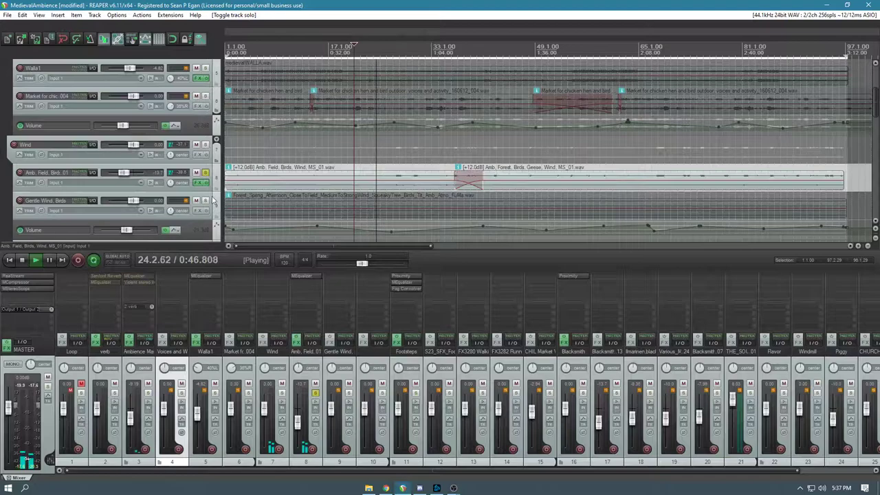
left_click(205, 172)
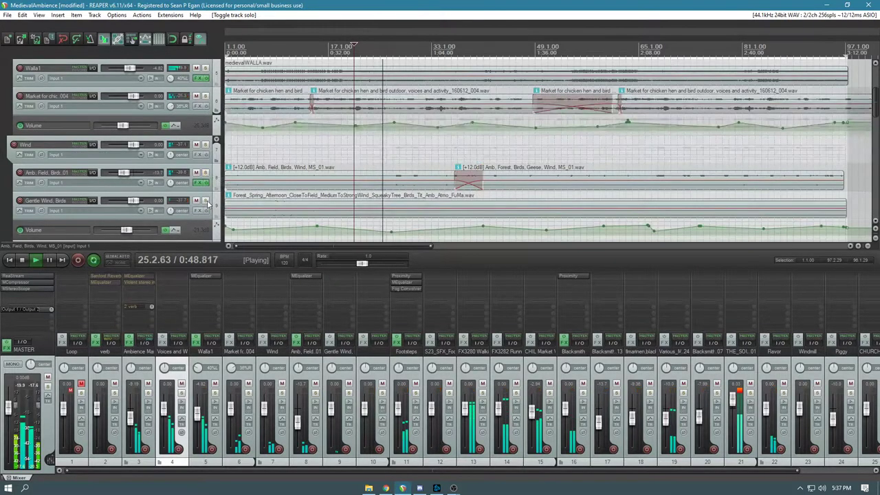
left_click(205, 200)
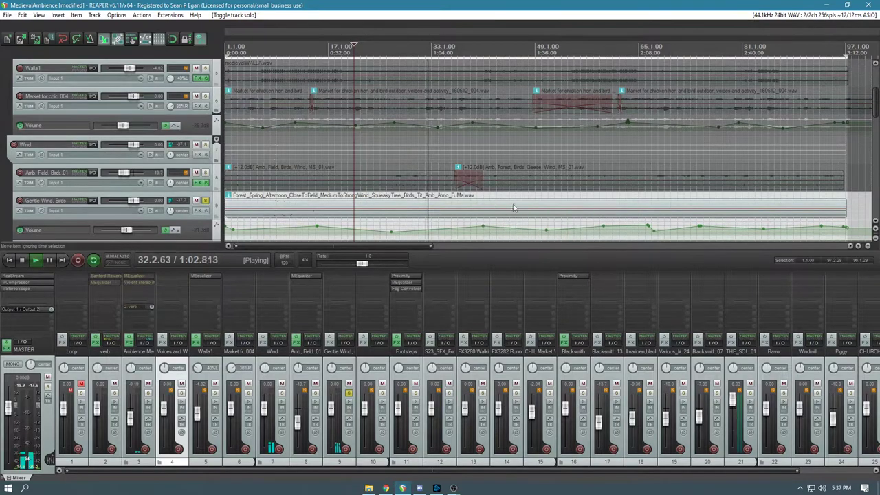
scroll(262, 208, "down", 1)
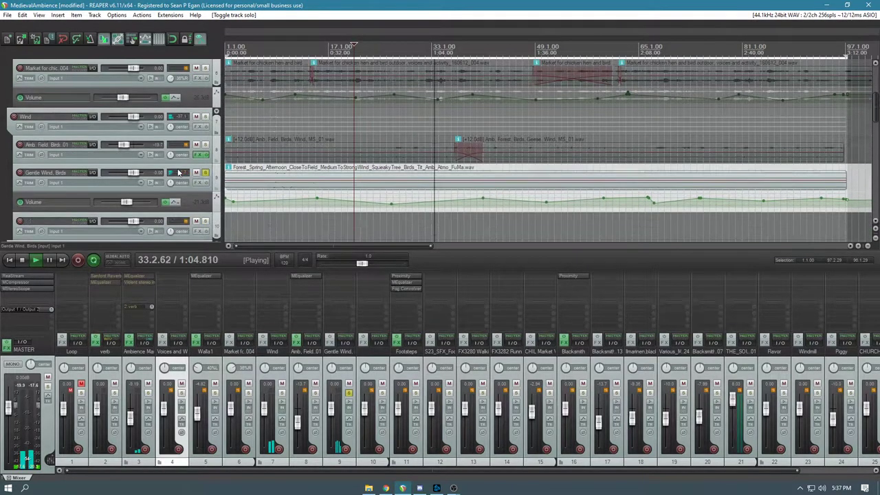
scroll(262, 208, "up", 1)
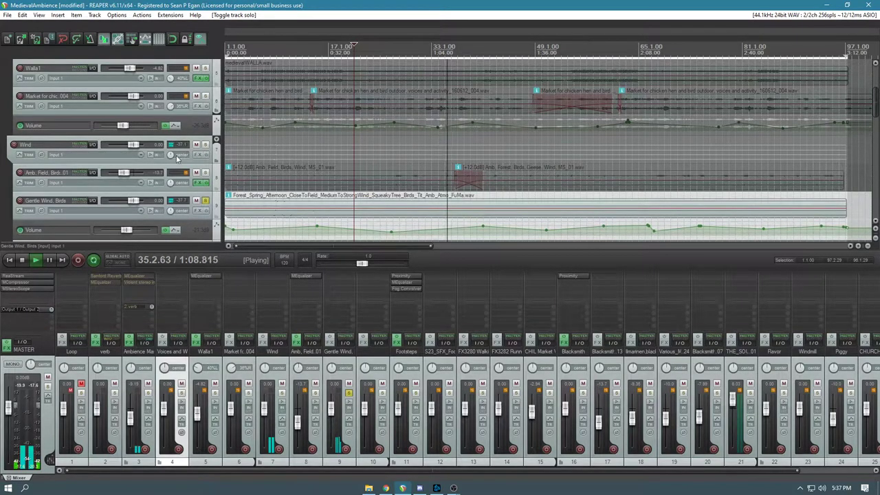
scroll(177, 196, "down", 1)
scroll(193, 189, "down", 1)
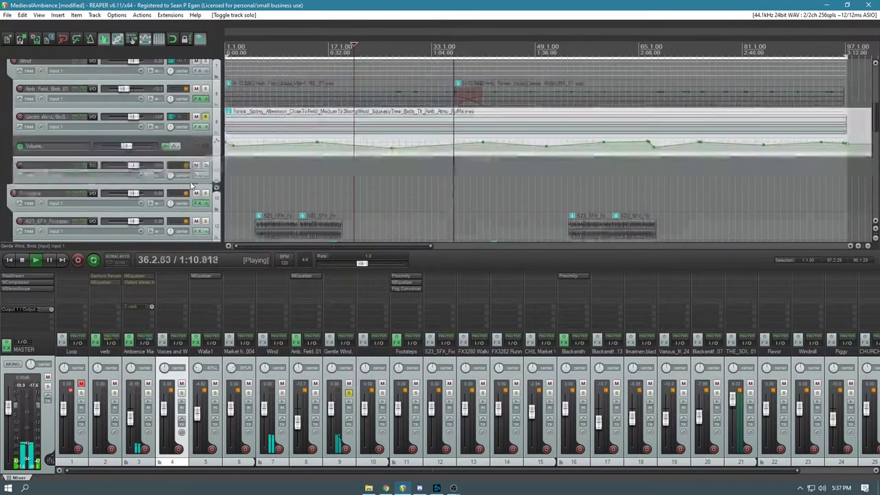
scroll(193, 189, "up", 1)
scroll(194, 185, "down", 1)
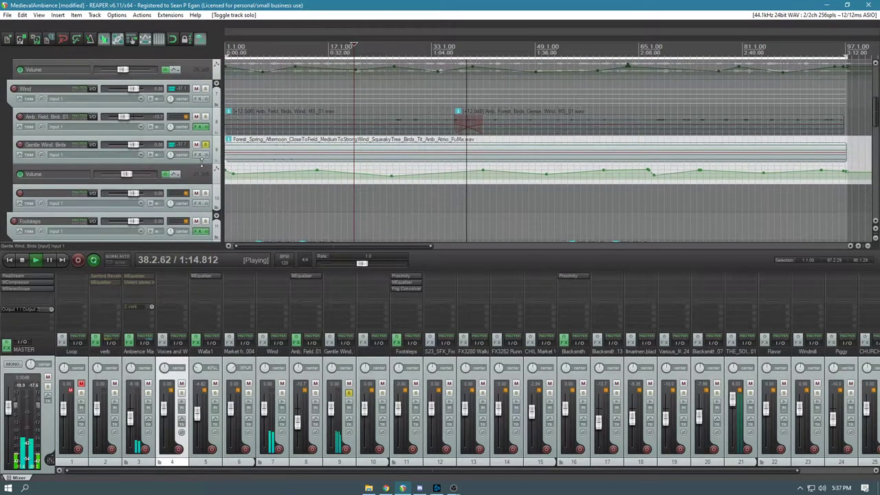
scroll(202, 161, "down", 1)
scroll(204, 158, "up", 1)
Audition the soloed Footsteps folder at about 0:10, 0:24 and 0:38, then stop
key("space")
scroll(204, 162, "down", 3)
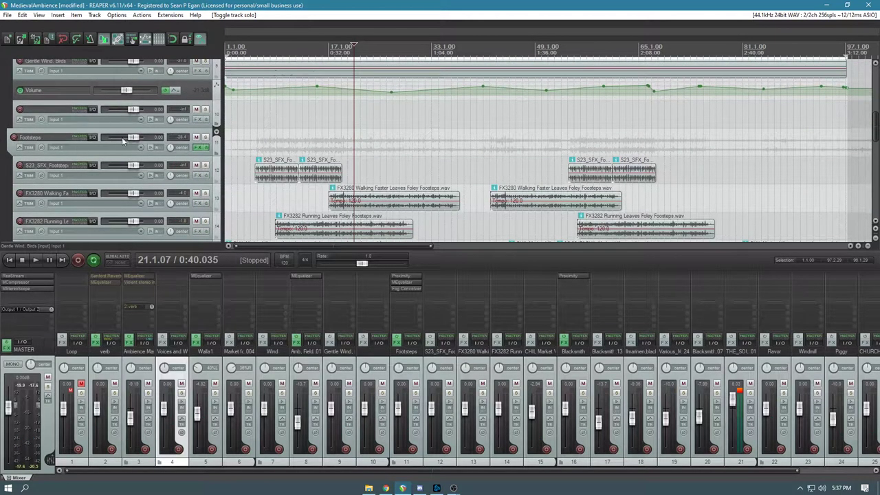
left_click(205, 138)
left_click(259, 47)
key("space")
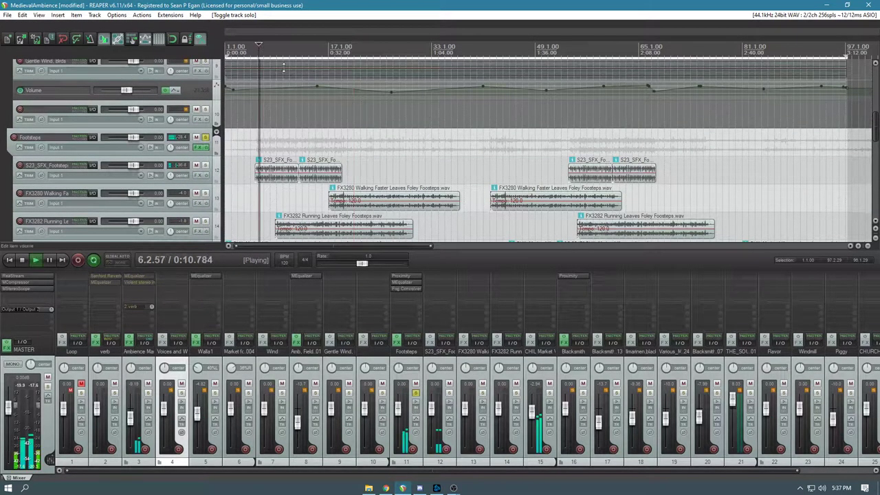
left_click(303, 47)
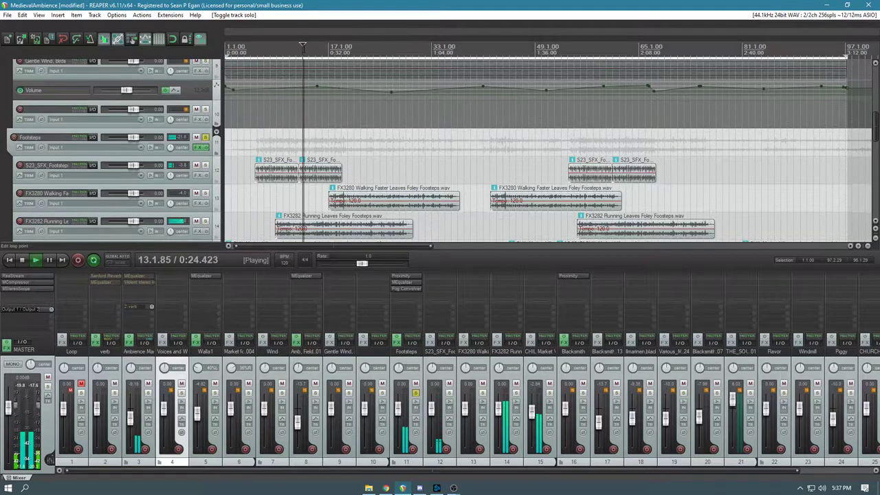
left_click(348, 46)
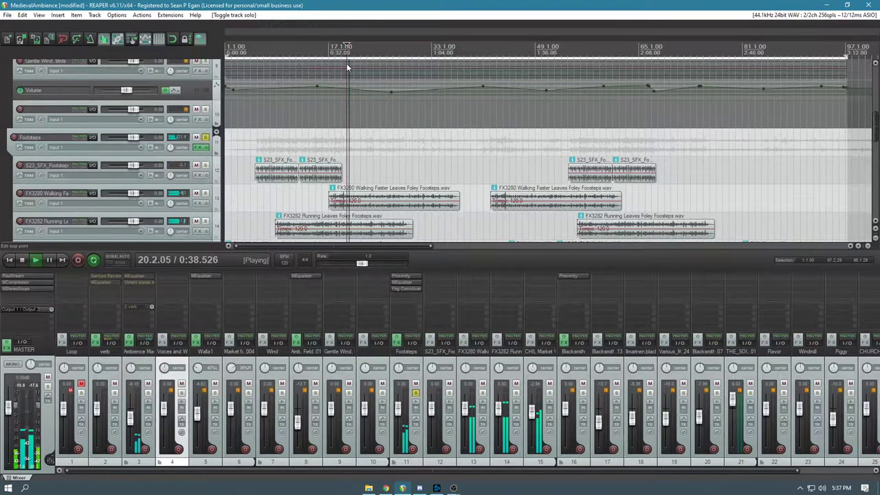
scroll(185, 142, "down", 2)
scroll(185, 142, "up", 1)
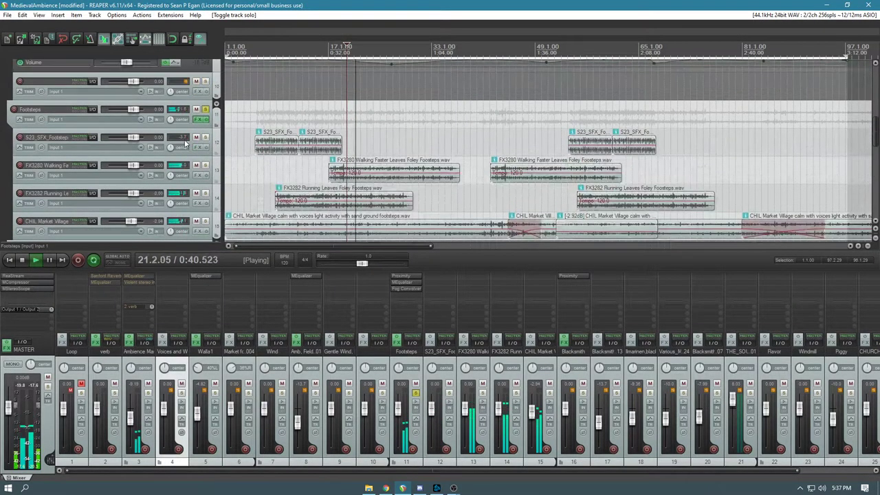
scroll(185, 165, "down", 2)
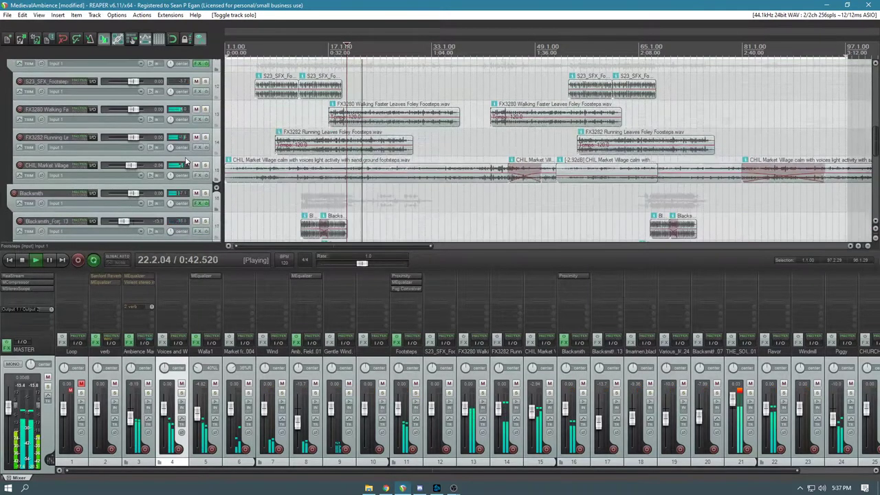
key("space")
Briefly play CHIL Market Village soloed, then unsolo it and re-solo Footsteps
left_click(205, 166)
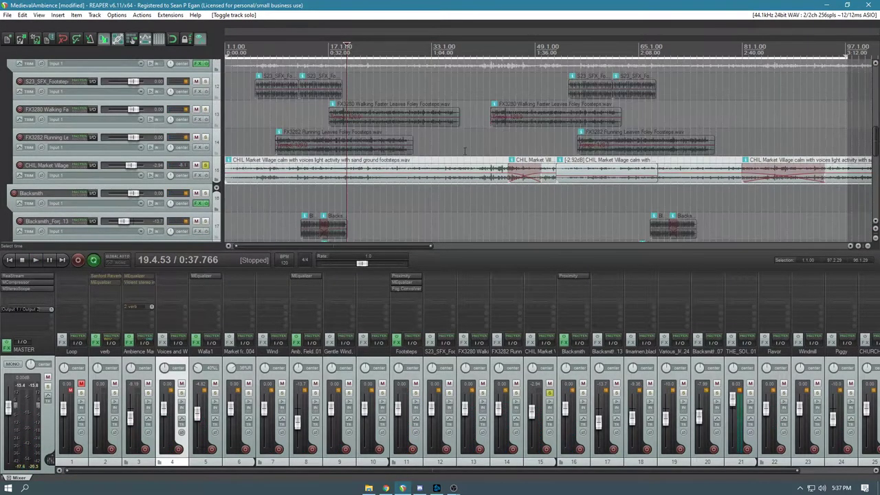
key("space")
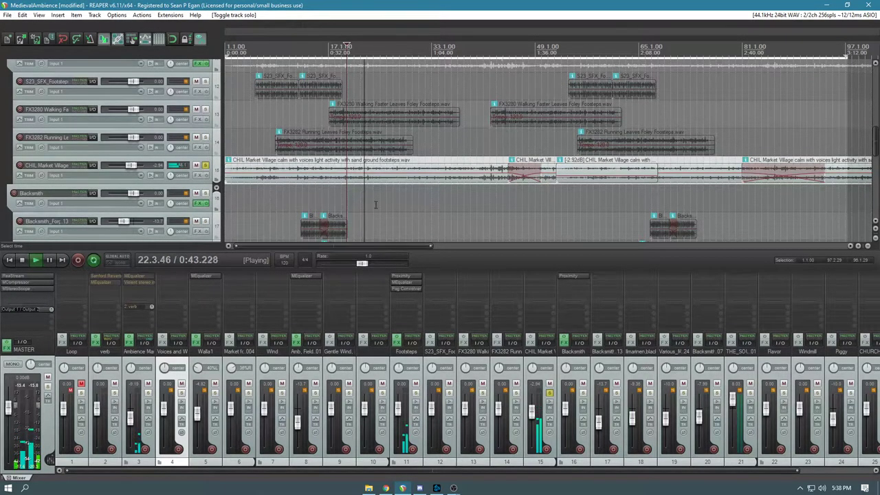
left_click(205, 166)
key("space")
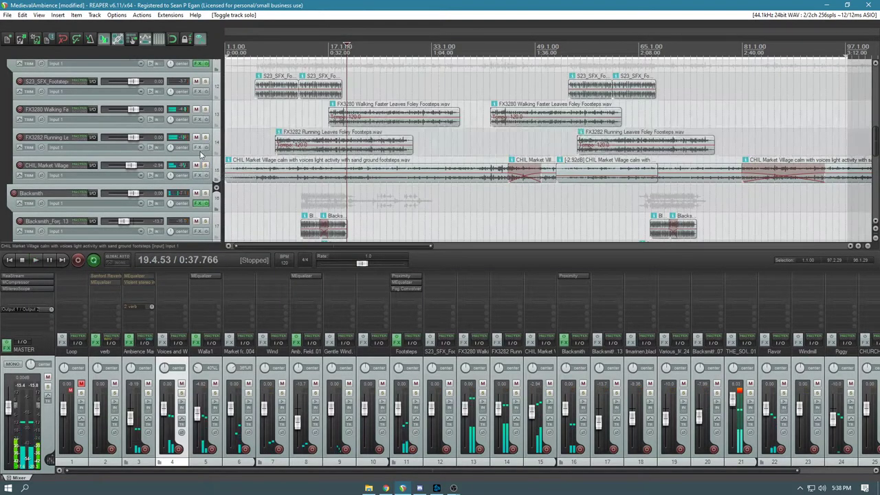
left_click(415, 394)
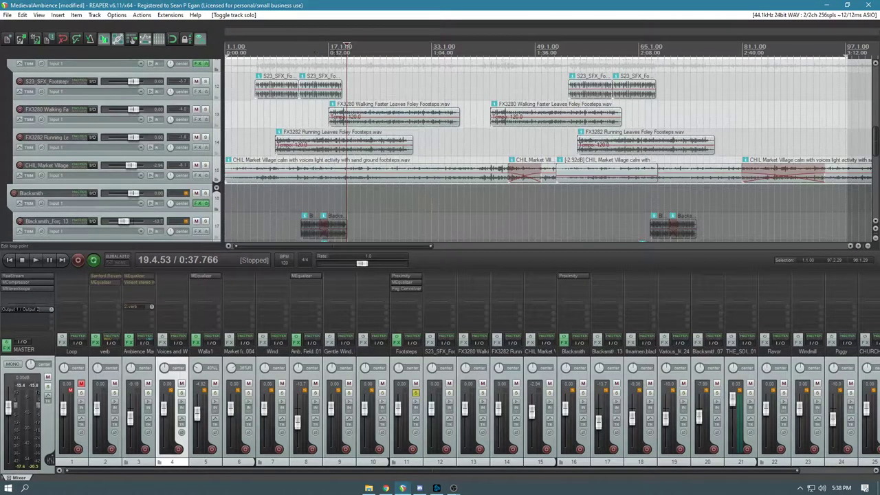
left_click(404, 277)
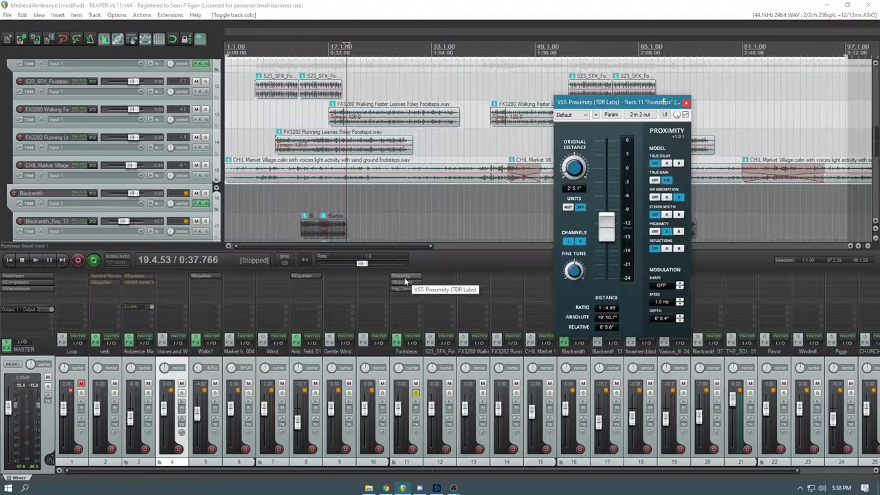
left_click_drag(616, 105, 651, 88)
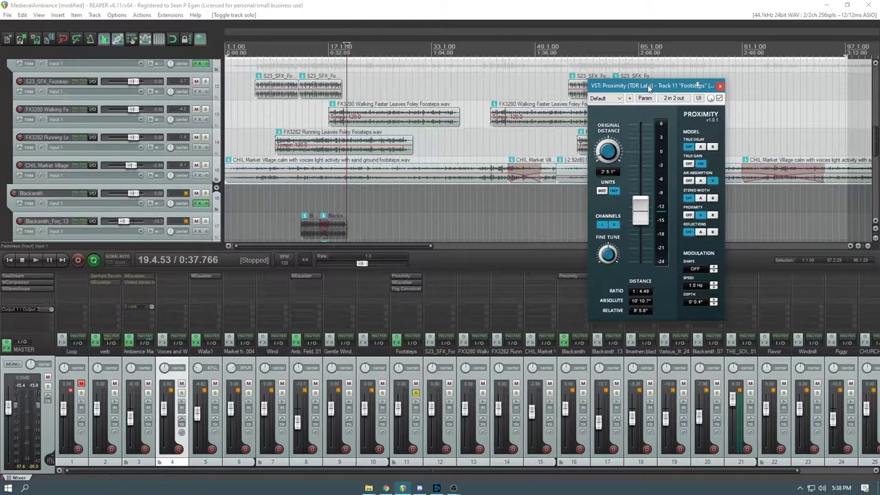
left_click_drag(649, 87, 702, 103)
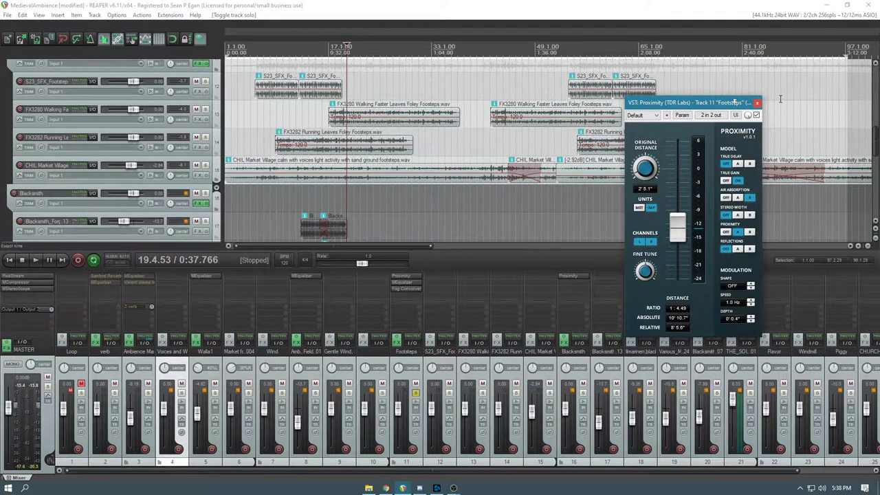
left_click(757, 104)
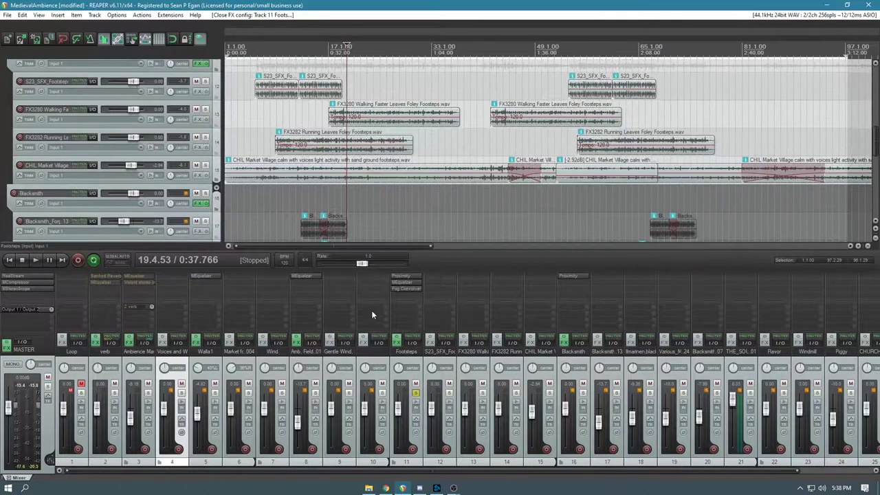
Move the Footsteps MEqualizer low band to about 134 Hz at roughly -21 dB
left_click(407, 283)
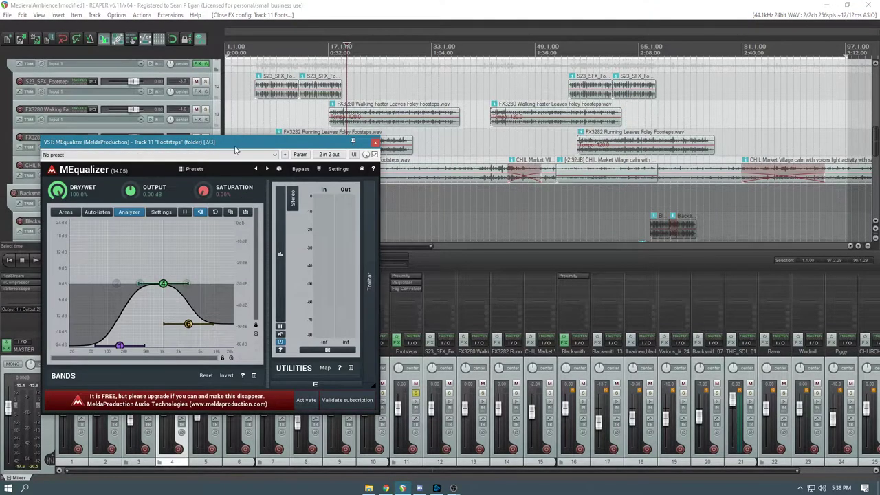
left_click_drag(235, 149, 515, 121)
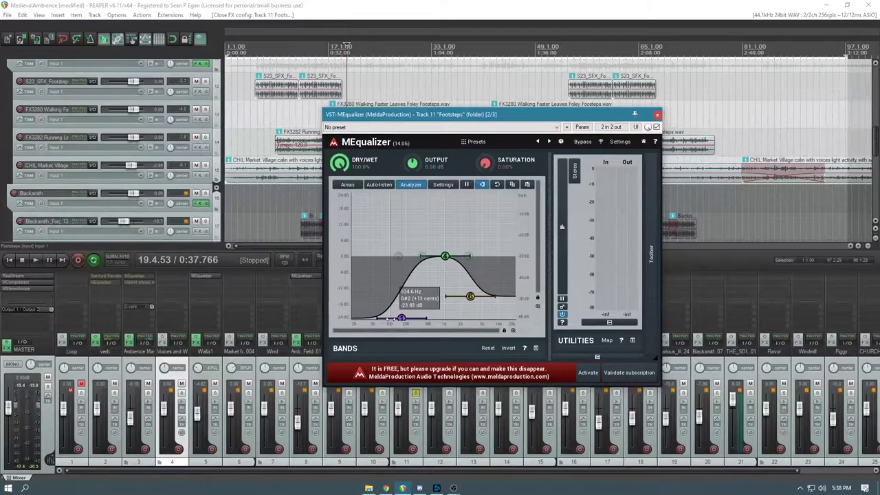
left_click_drag(402, 317, 404, 314)
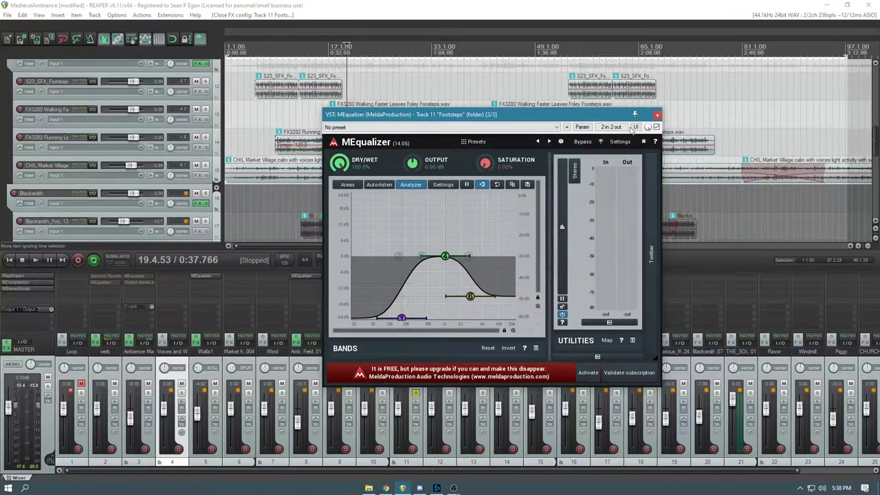
left_click(657, 116)
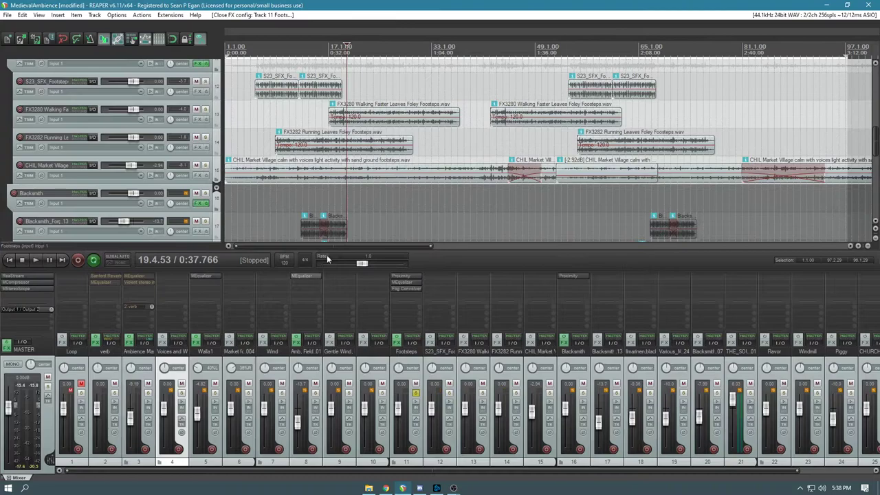
left_click(405, 288)
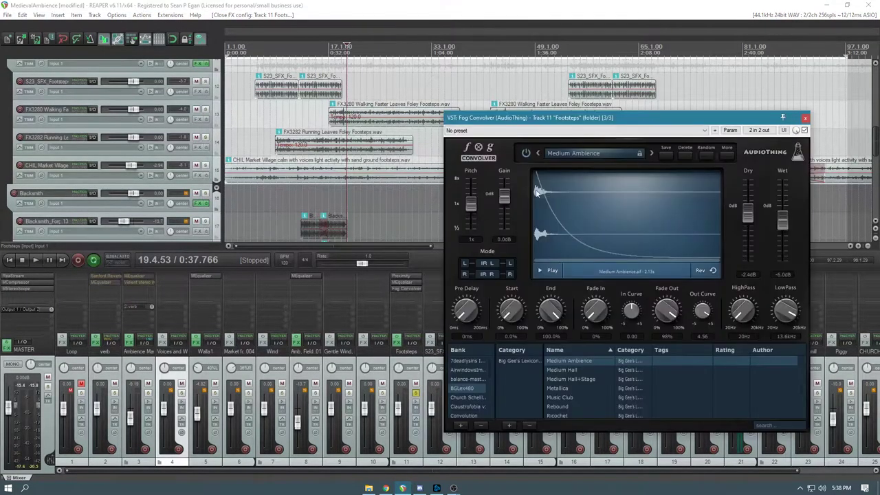
left_click_drag(680, 118, 662, 97)
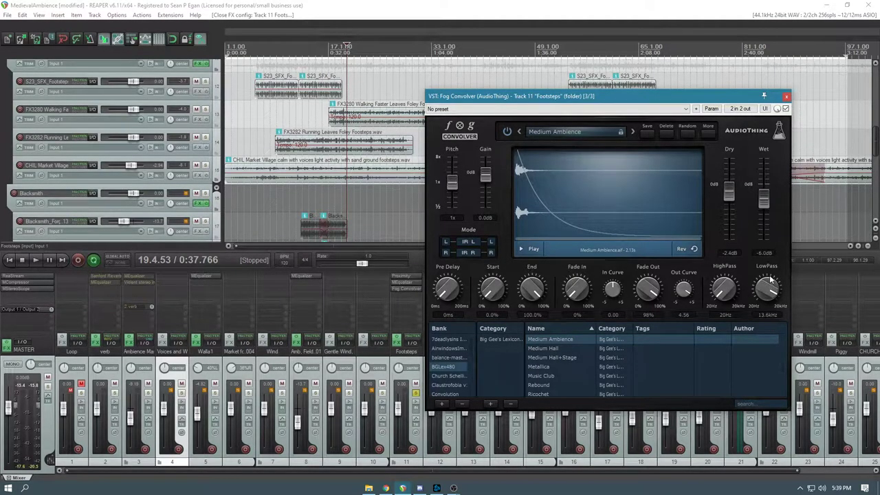
left_click(787, 96)
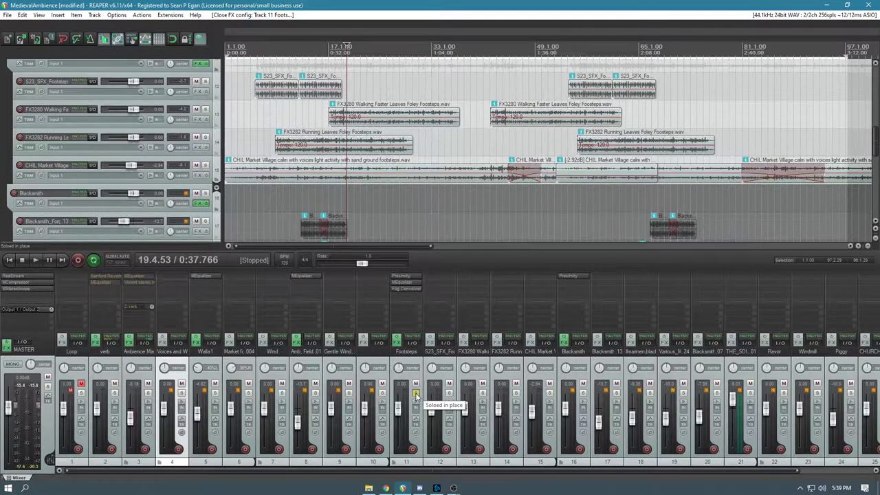
Unsolo track 11, play Blacksmith alone from about 0:29, then unsolo Blacksmith
left_click(416, 395)
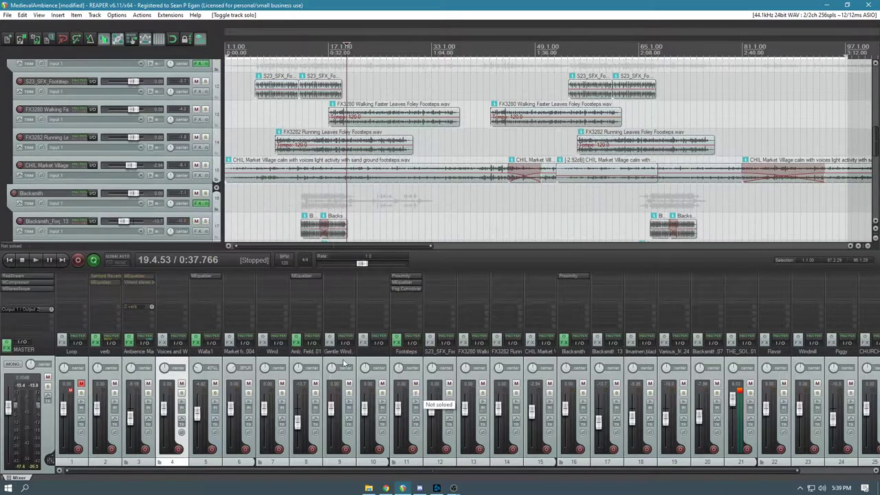
scroll(146, 137, "down", 3)
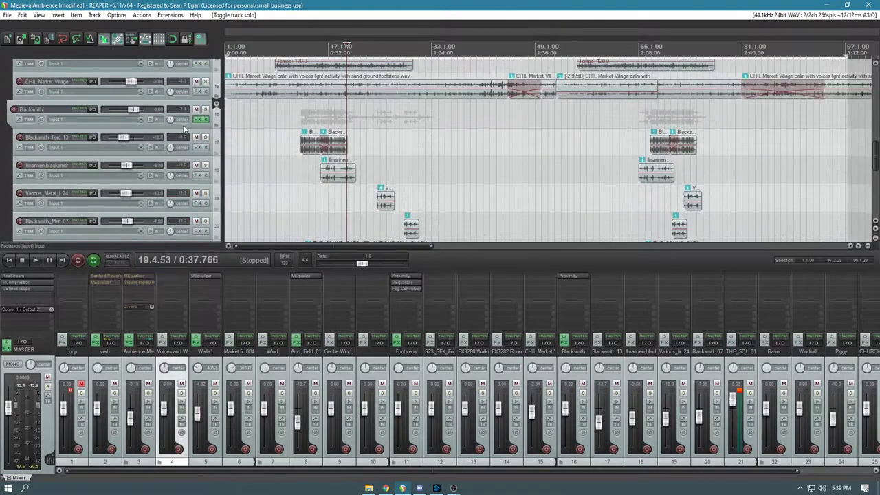
left_click(204, 110)
left_click(319, 47)
key("space")
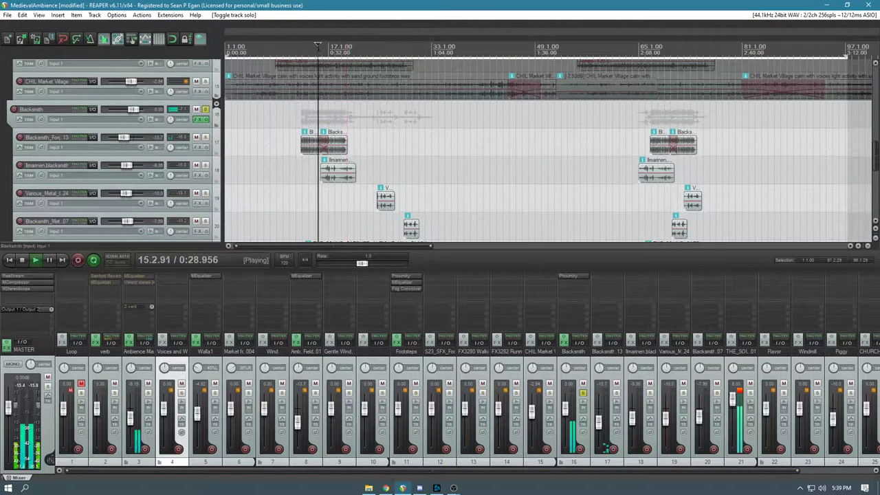
scroll(199, 155, "down", 1)
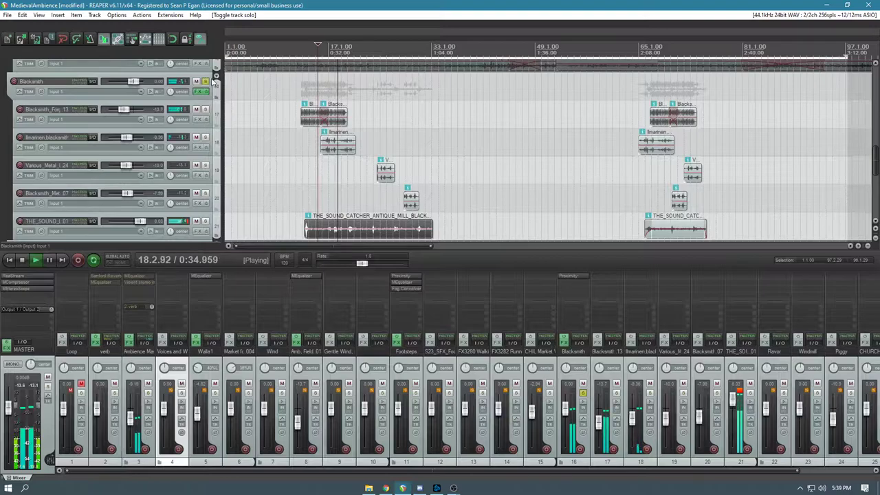
key("space")
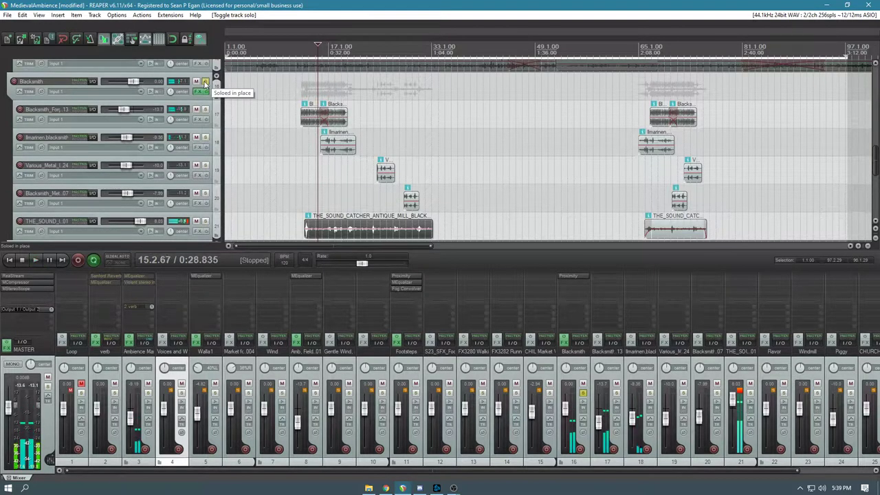
left_click(204, 83)
Audition the Windmill track soloed from about 1:14, then unsolo it
scroll(203, 138, "down", 8)
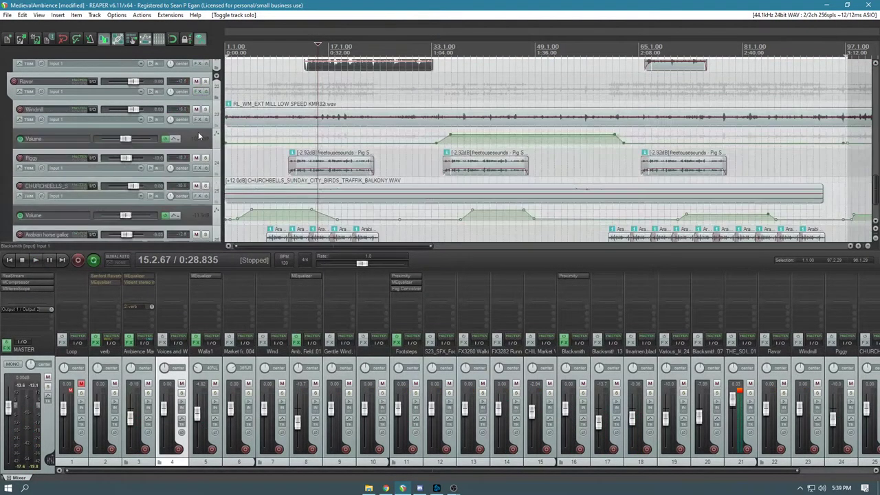
scroll(167, 124, "up", 1)
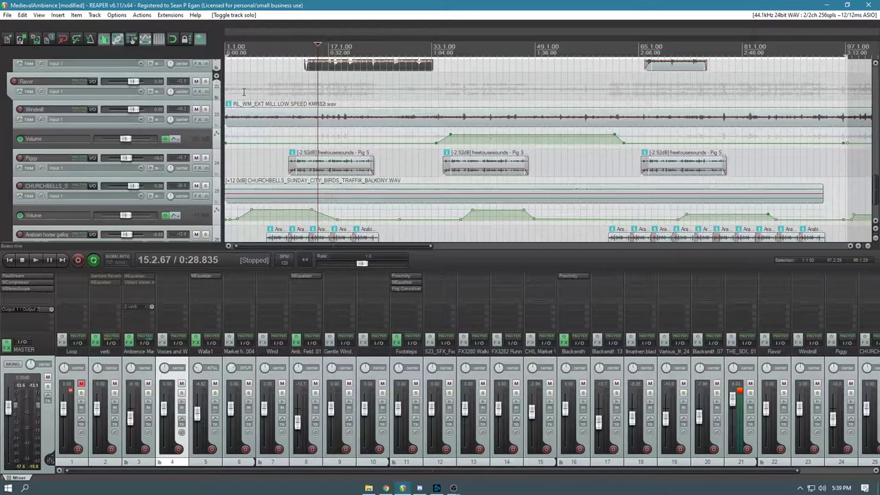
left_click(205, 109)
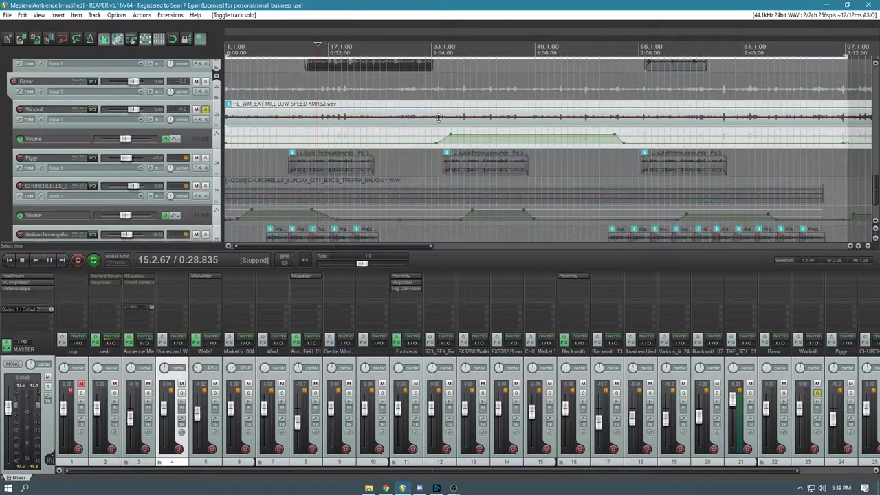
left_click(465, 55)
key("space")
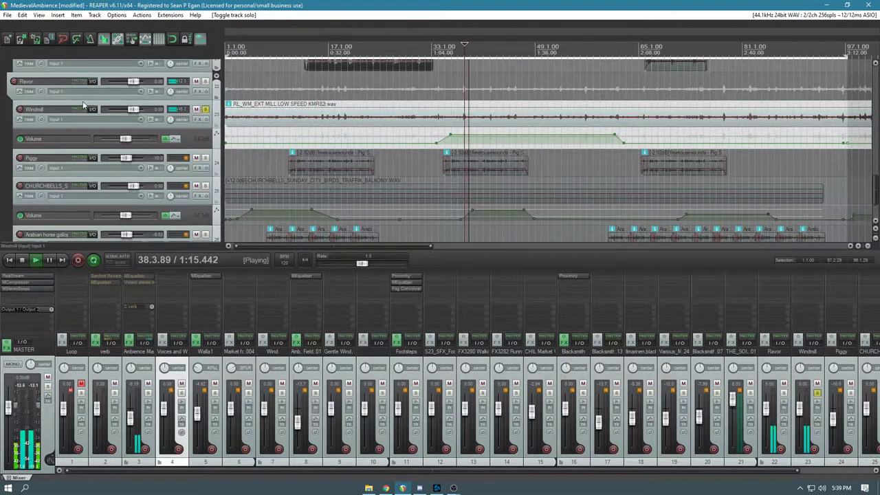
left_click(205, 109)
key("space")
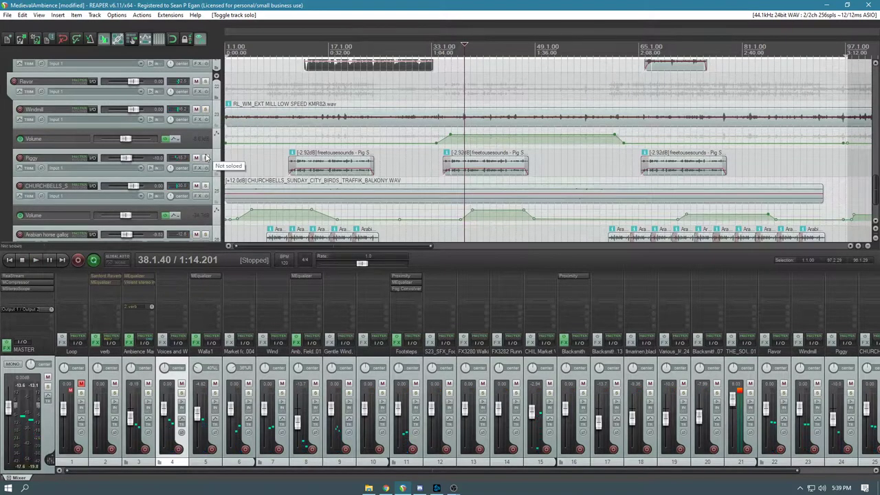
Play the Piggy track soloed, then stop and unsolo it
left_click(205, 157)
key("space")
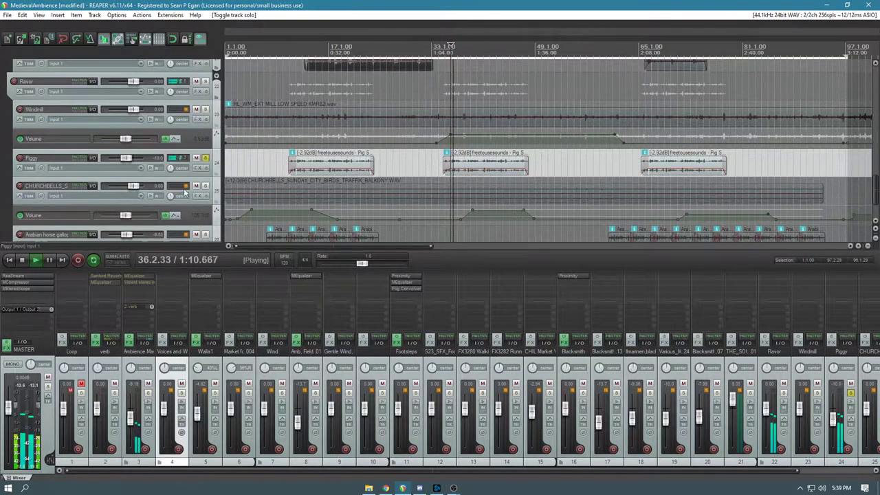
scroll(152, 184, "down", 1)
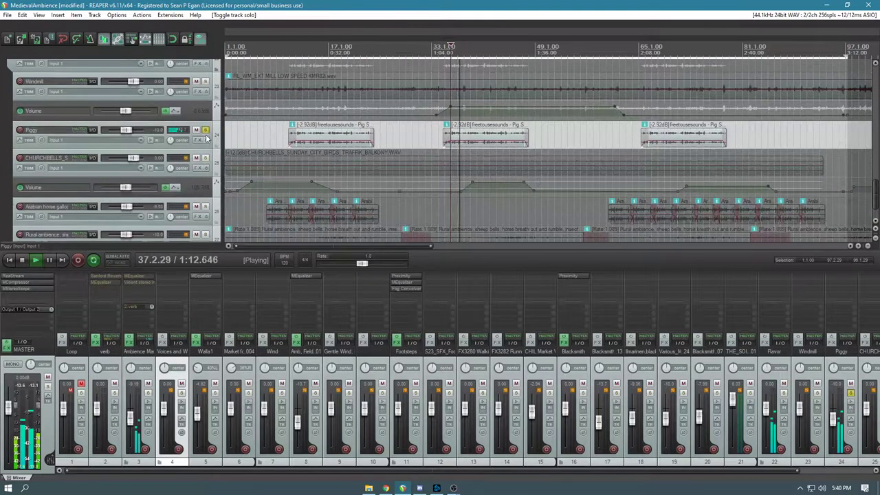
key("space")
left_click(205, 130)
Audition church bells soloed from measure 41 and around 2:24, then unsolo it
left_click(205, 158)
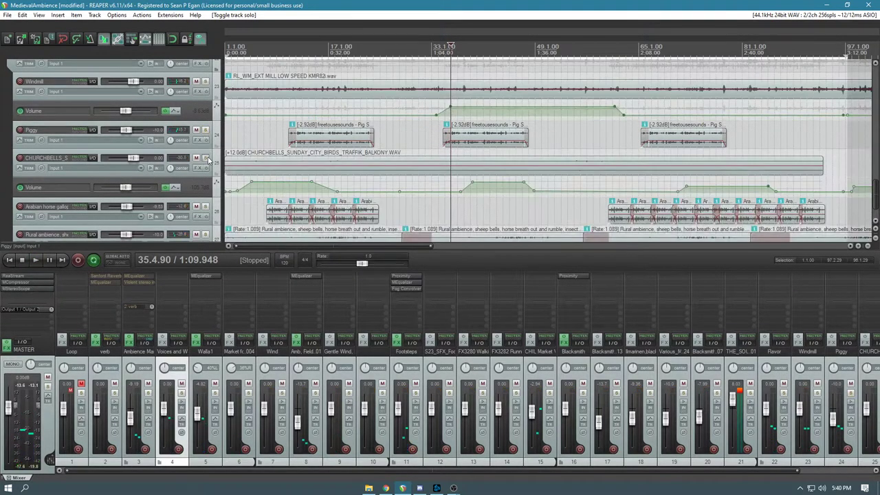
left_click(485, 52)
key("space")
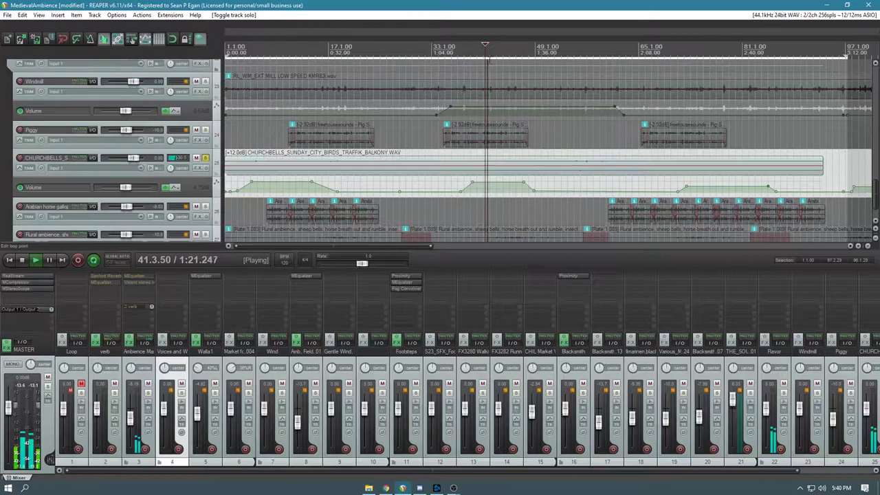
left_click(695, 50)
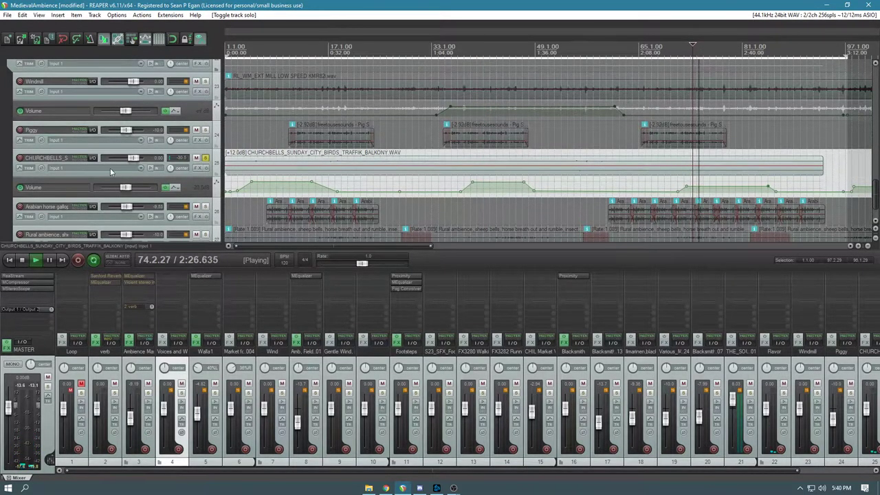
key("space")
left_click(204, 158)
Play the horse gallop track soloed from about 0:17, then unsolo it
scroll(204, 158, "down", 2)
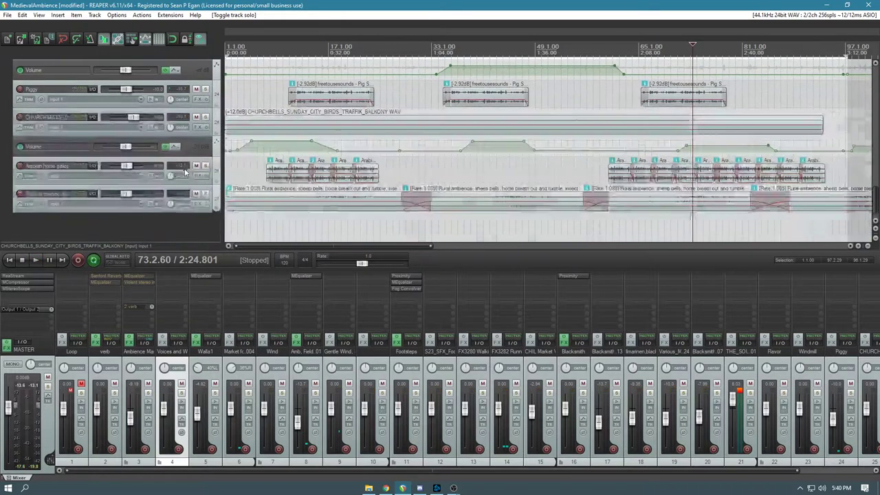
left_click(204, 166)
left_click(276, 50)
key("space")
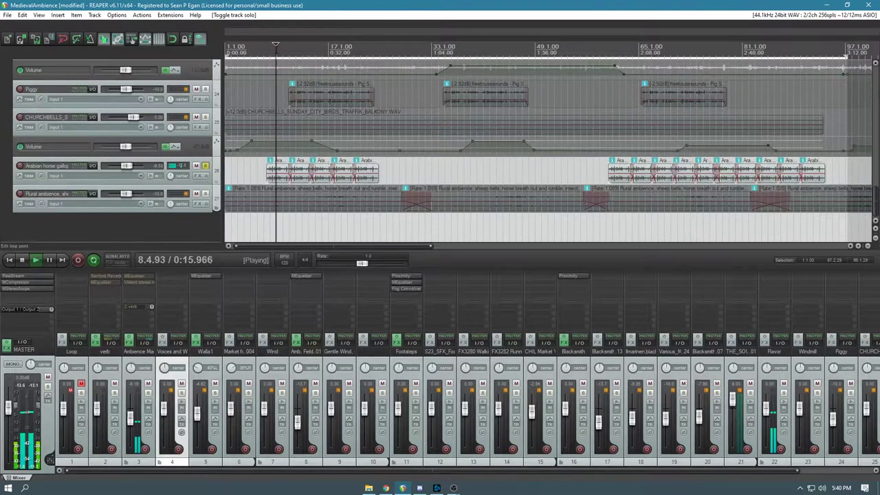
left_click(204, 165)
key("space")
Solo the rural ambience track and play it from about 0:31
left_click(204, 193)
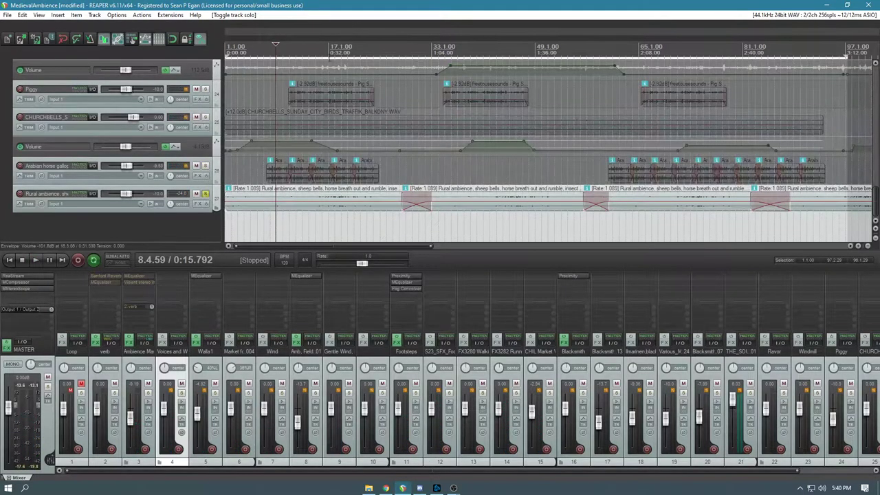
left_click(328, 50)
key("space")
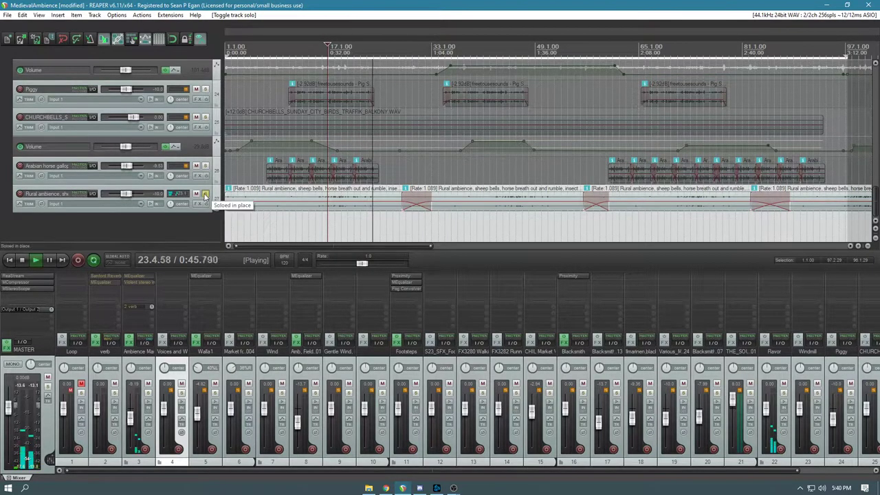
Stop the audition and play the full mix from 0:00, stopping back at the start
key("space")
scroll(178, 174, "up", 5)
scroll(178, 174, "up", 6)
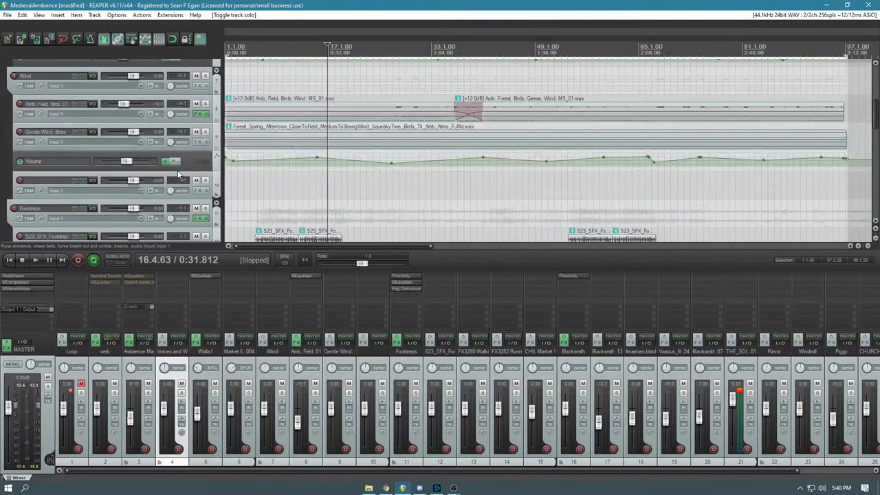
key("Home")
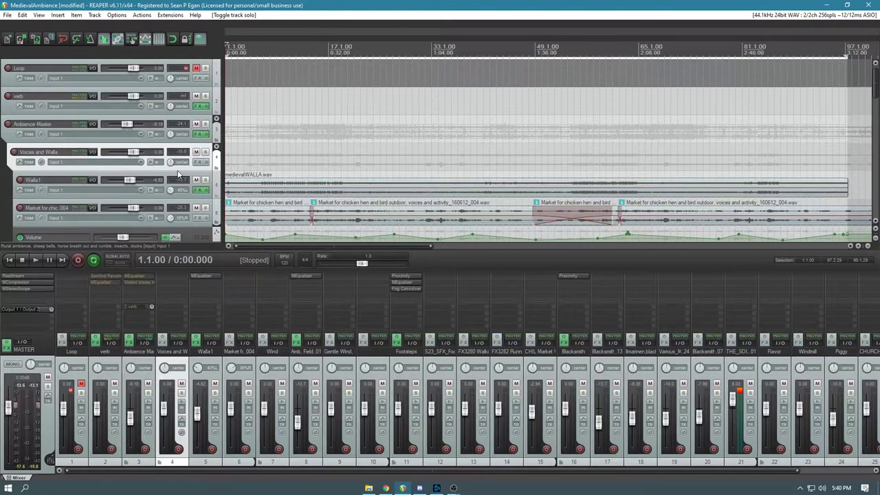
key("space")
scroll(138, 181, "down", 2)
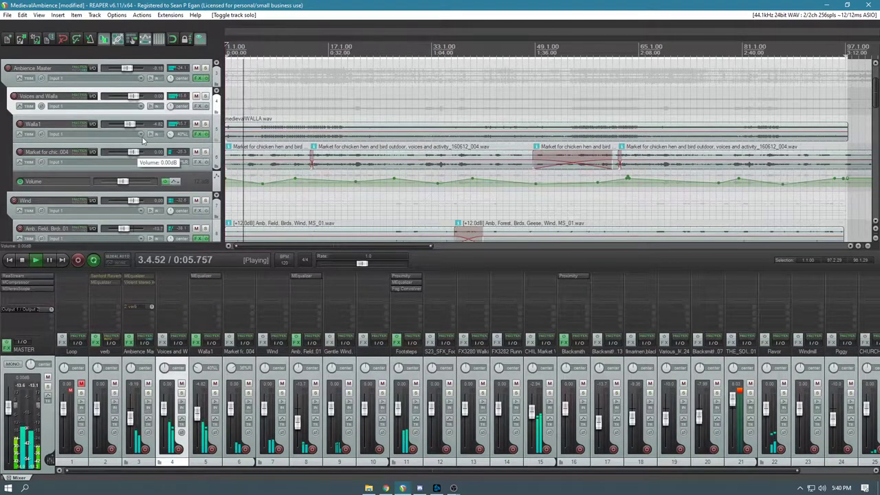
scroll(124, 158, "down", 1)
scroll(126, 162, "down", 2)
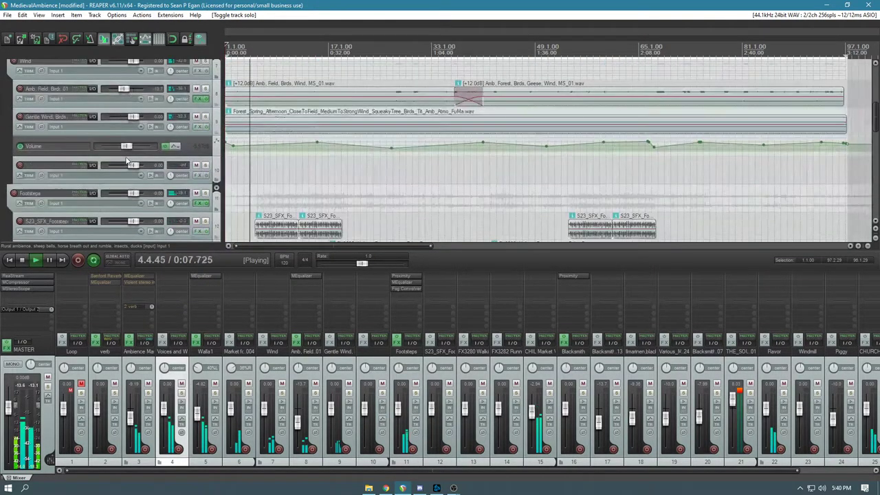
scroll(126, 158, "up", 2)
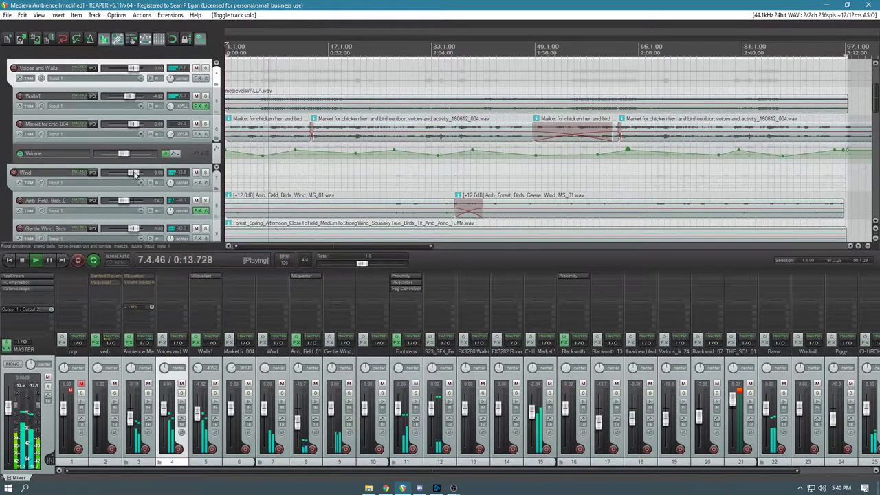
key("space")
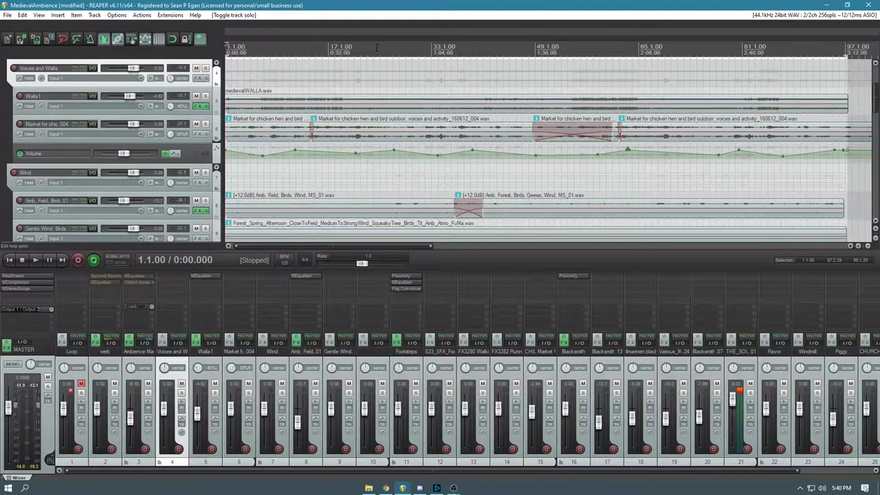
Unmute Ambience Master's reverb send and re-enable the verb track's effects
scroll(154, 176, "down", 2)
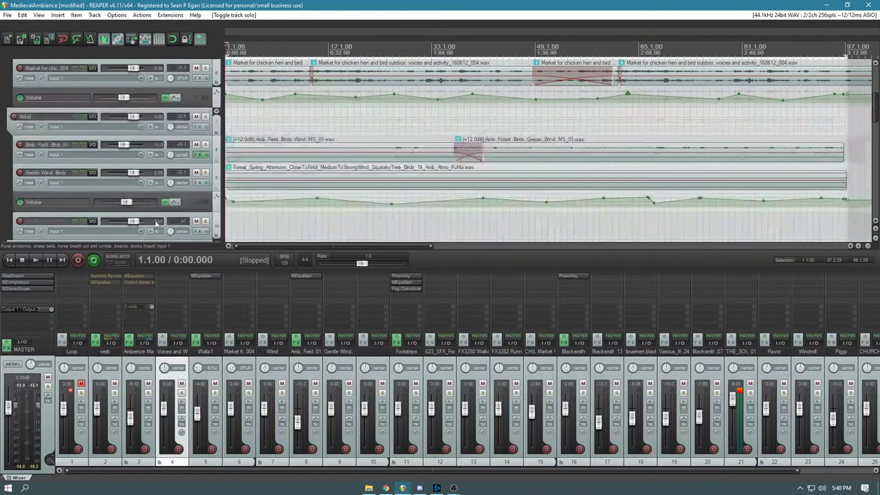
left_click(130, 307)
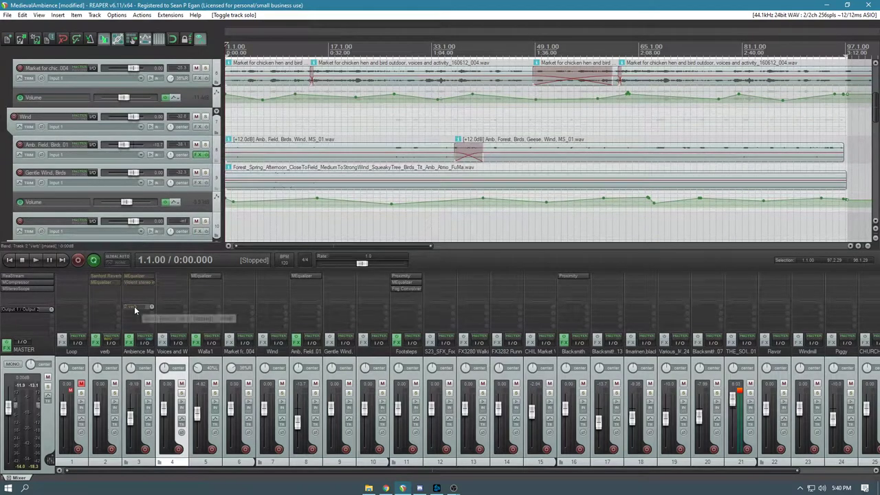
left_click(102, 279, "shift")
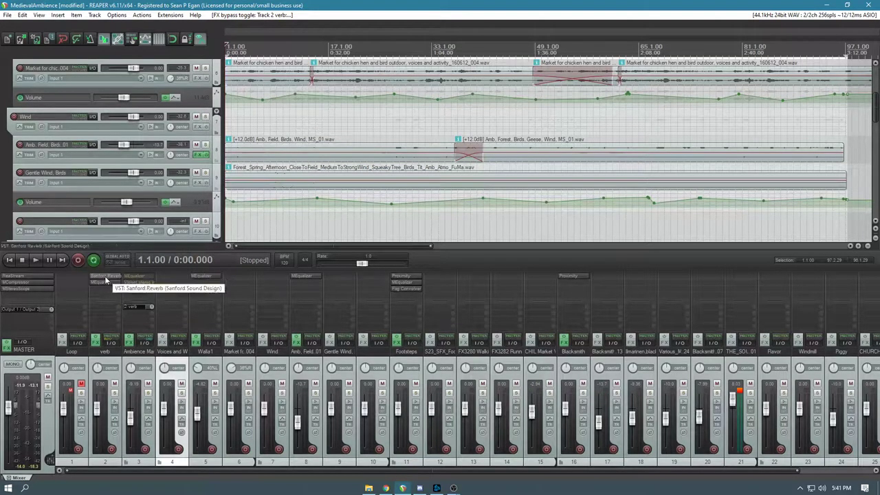
Switch selection between Ambience Master and verb, ending with verb selected
left_click(140, 363)
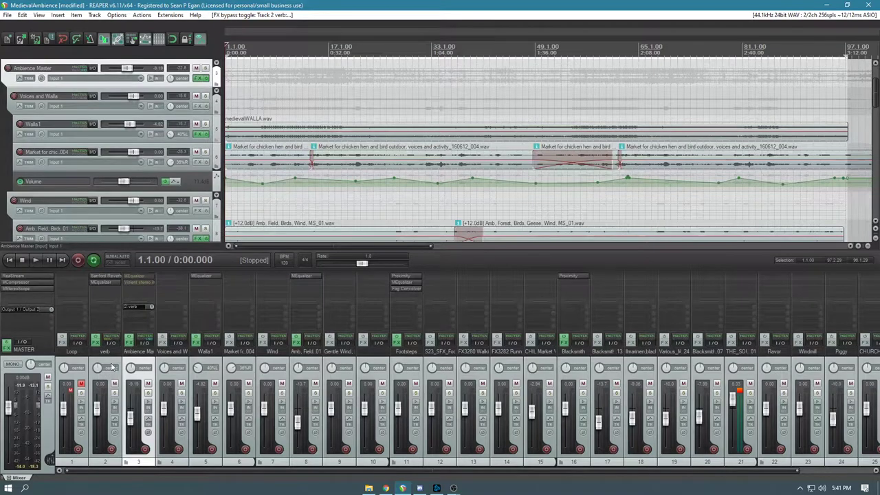
left_click(113, 364)
left_click(141, 363)
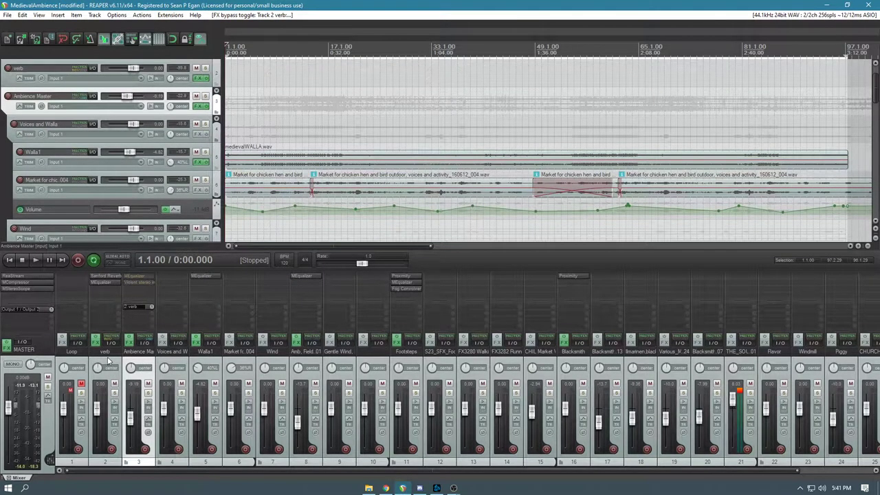
left_click(109, 363)
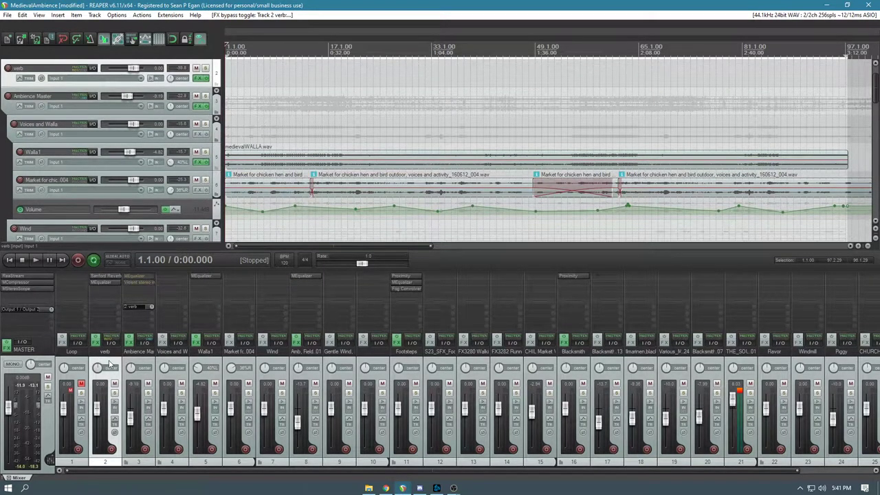
Open verb's Sanford Reverb window and play the verb track soloed
left_click(106, 275)
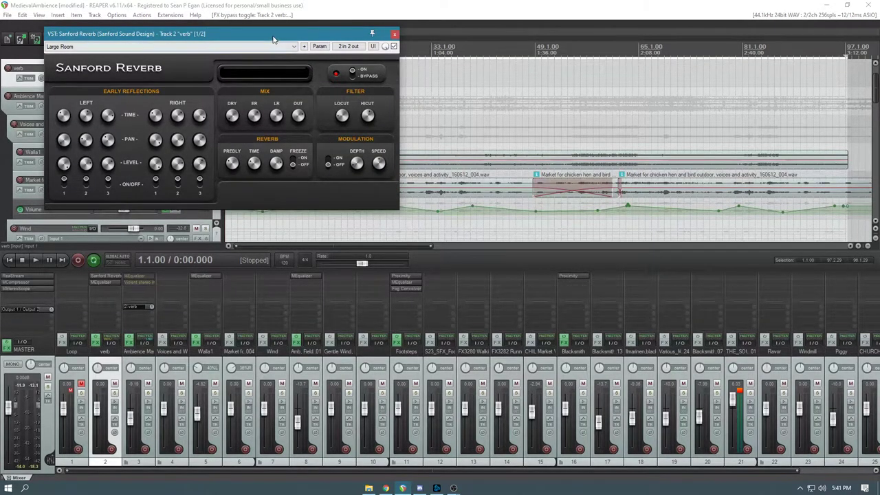
left_click_drag(273, 40, 541, 241)
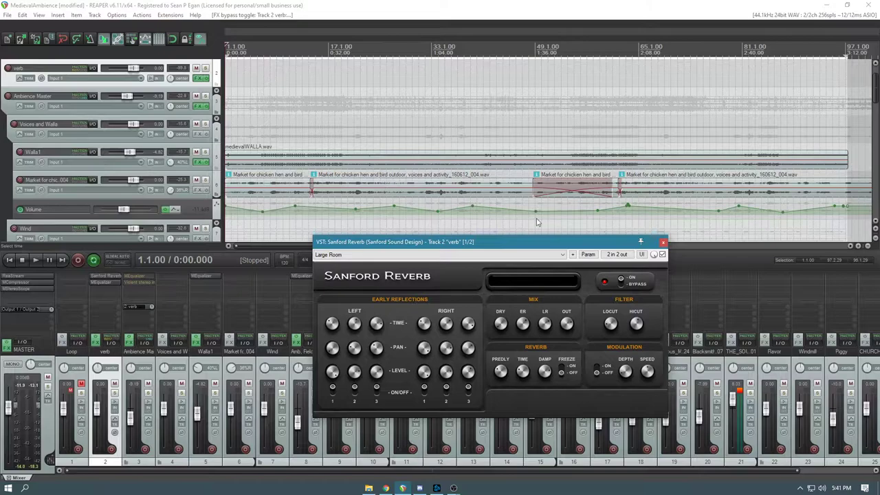
left_click(114, 393)
left_click(257, 51)
key("space")
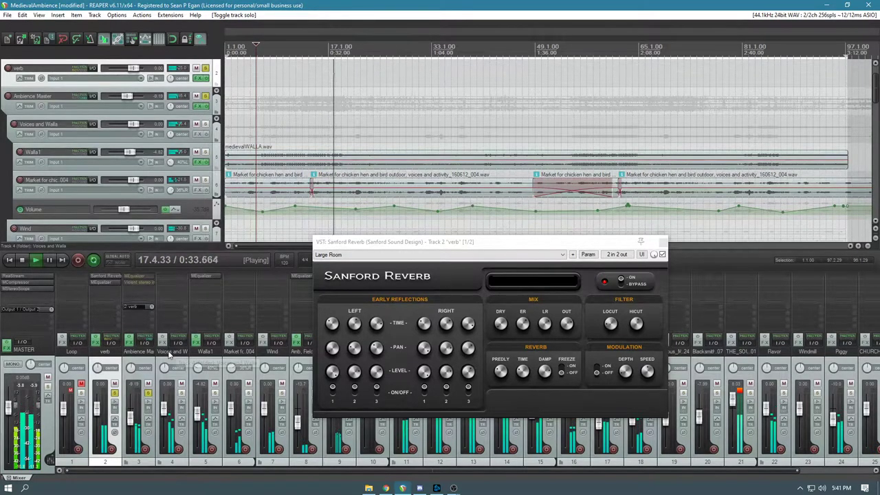
Stop playback and clear all track solos
left_click(148, 394)
key("space")
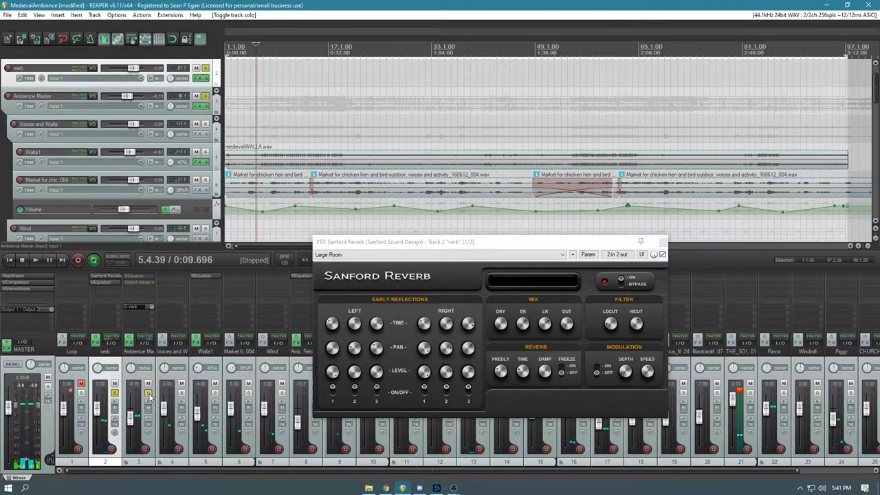
left_click(148, 393)
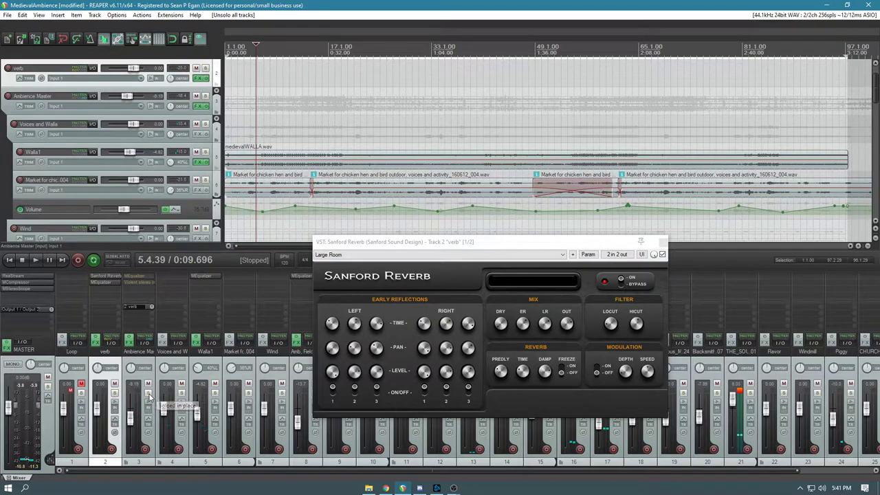
Solo Ambience Master, check its MEqualizer during playback, then unbypass Violent stereo imager lite
left_click(140, 277, "shift")
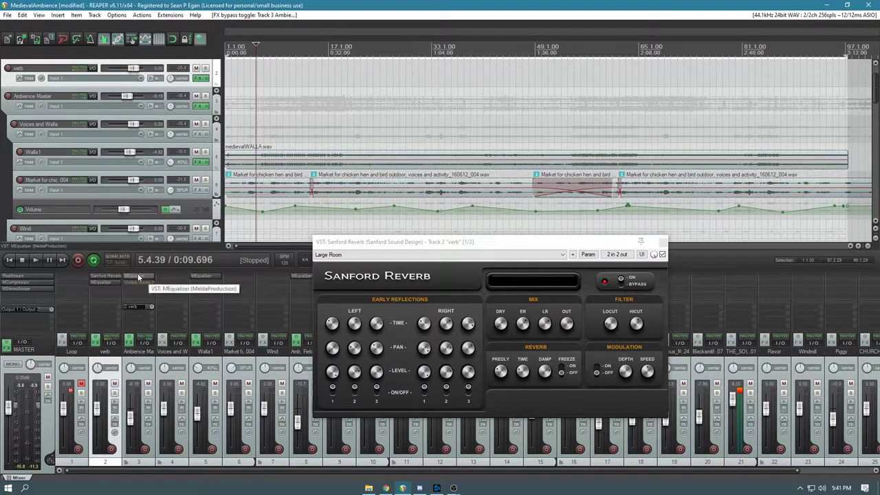
left_click(147, 394)
key("space")
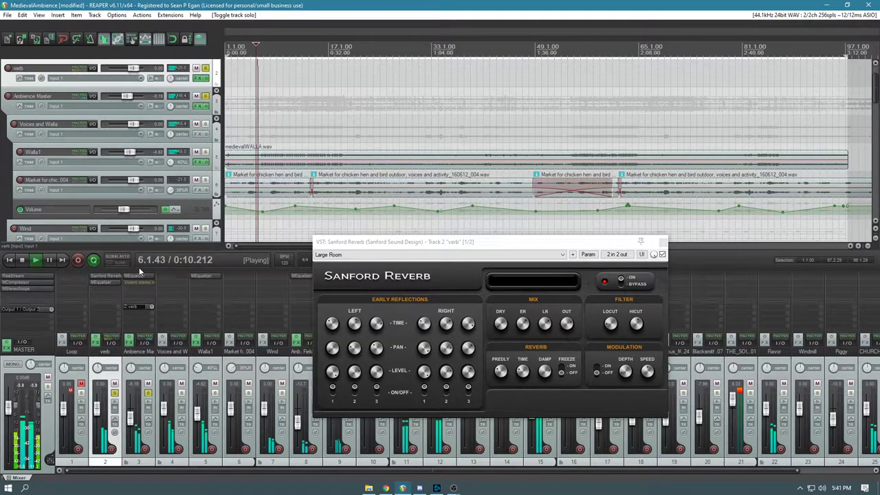
left_click(140, 275)
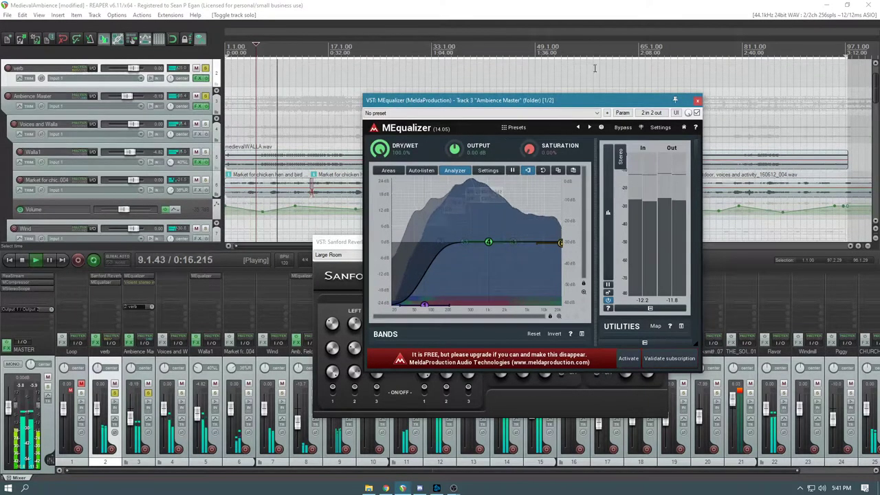
left_click(140, 276)
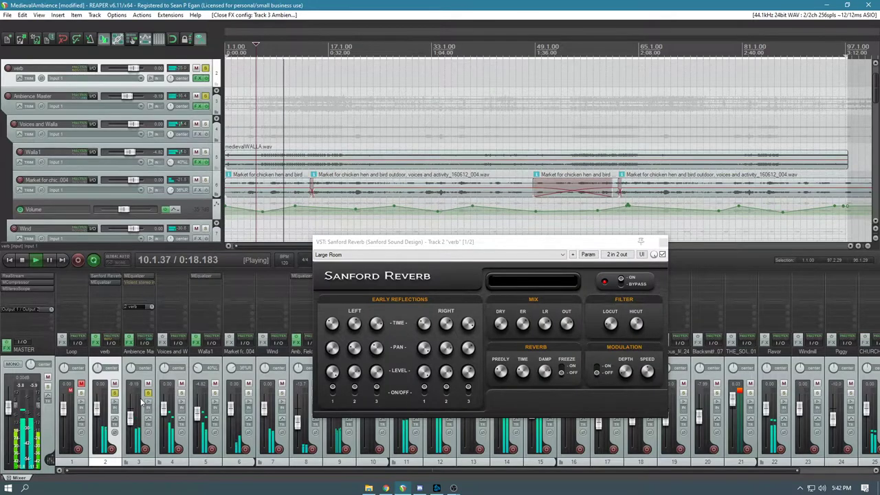
key("space")
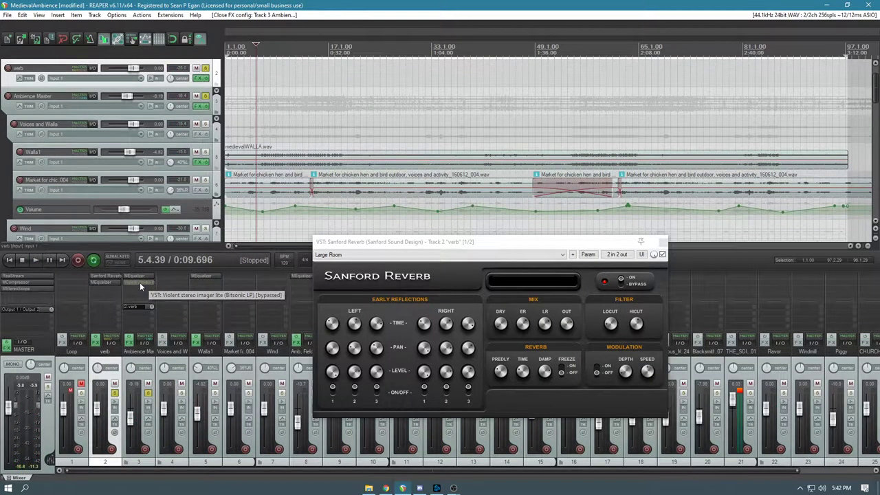
left_click(140, 282, "ctrl")
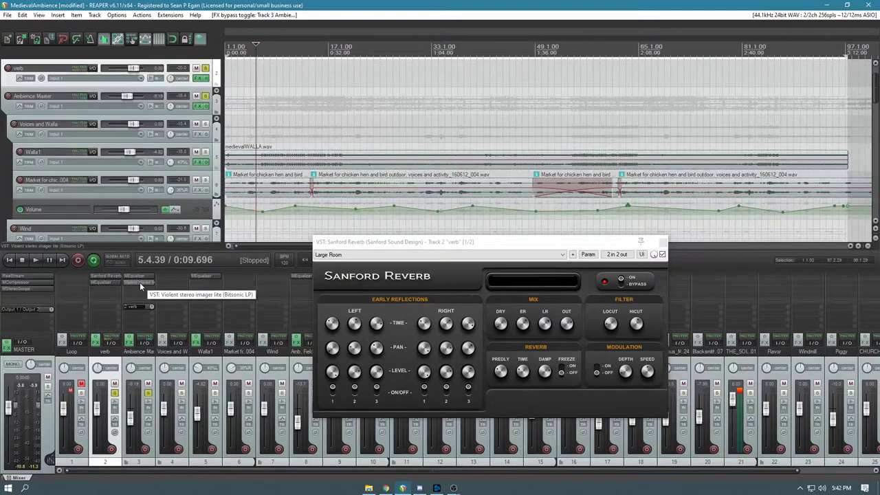
Open Ambience Master's Violent stereo imager lite and the master's MStereoScope windows side by side
left_click(137, 282)
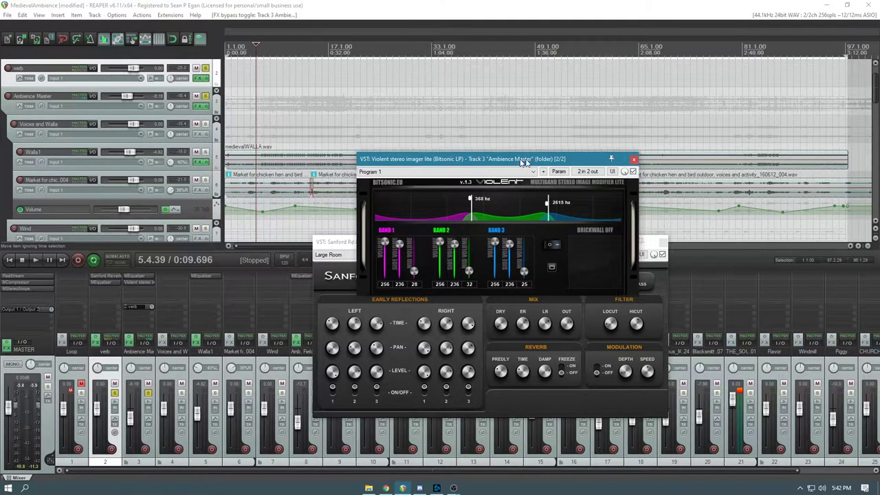
left_click_drag(516, 159, 703, 96)
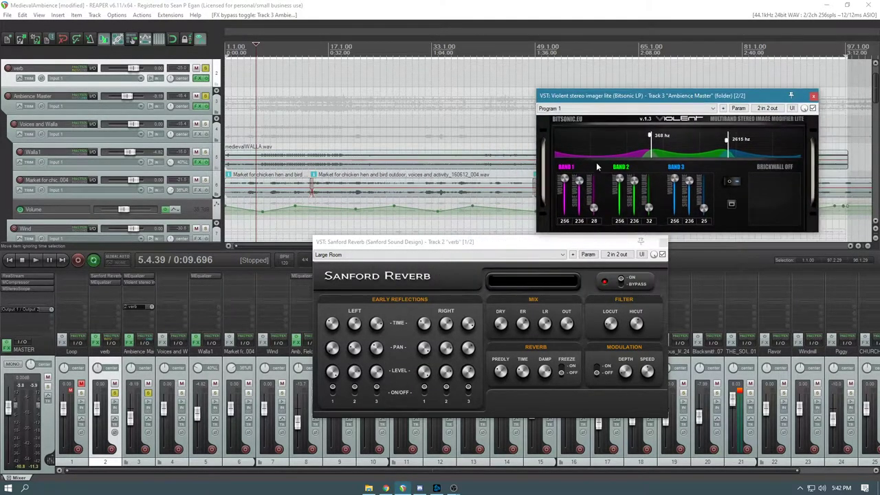
left_click(21, 288)
left_click_drag(462, 109, 363, 150)
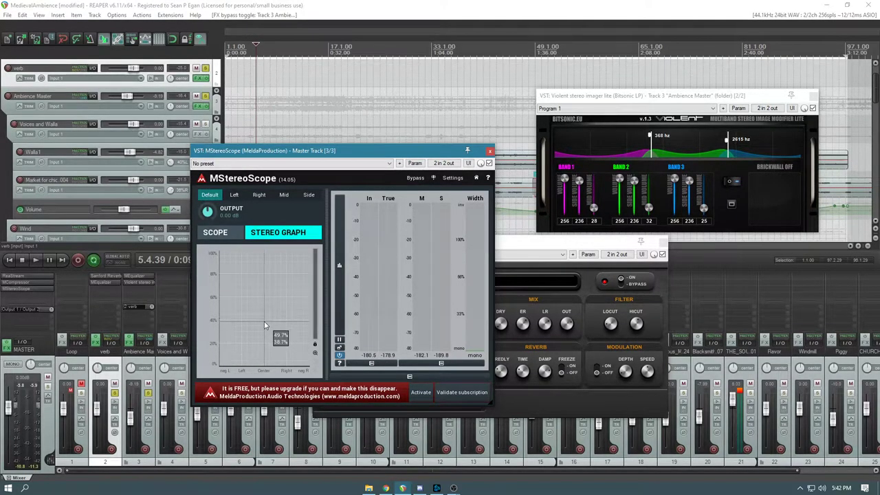
Play the mix to watch the stereo width, adjusting the analyzer window positions
left_click(399, 6)
key("space")
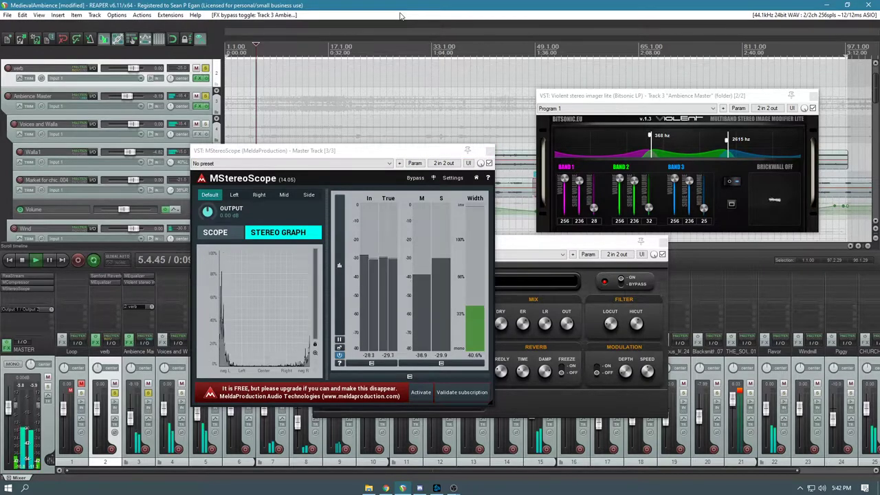
left_click_drag(330, 150, 412, 175)
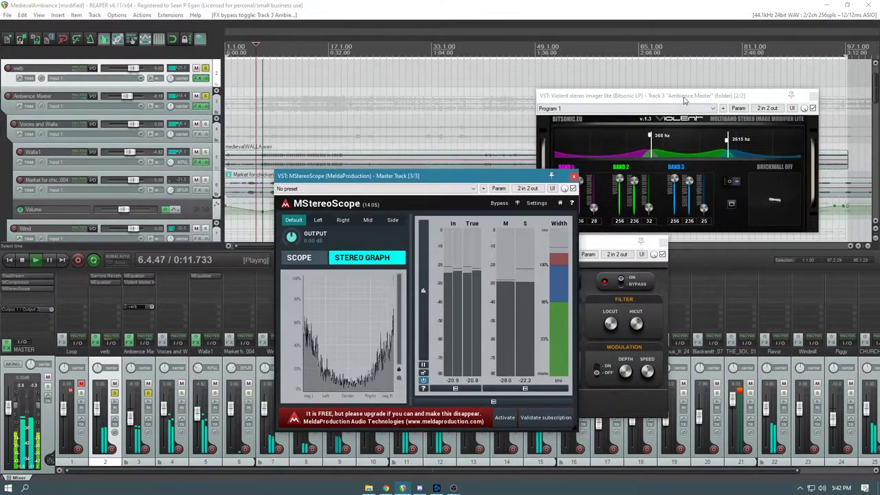
left_click_drag(684, 101, 700, 102)
left_click_drag(435, 178, 419, 170)
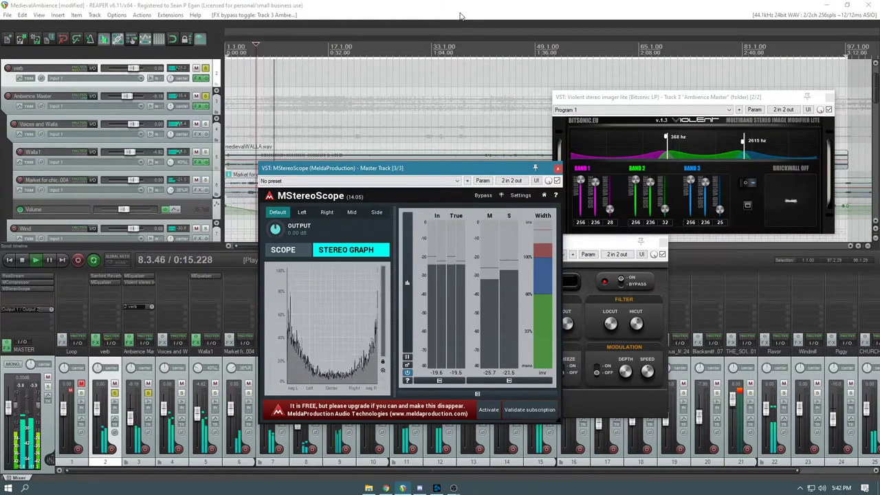
left_click(460, 15)
key("space")
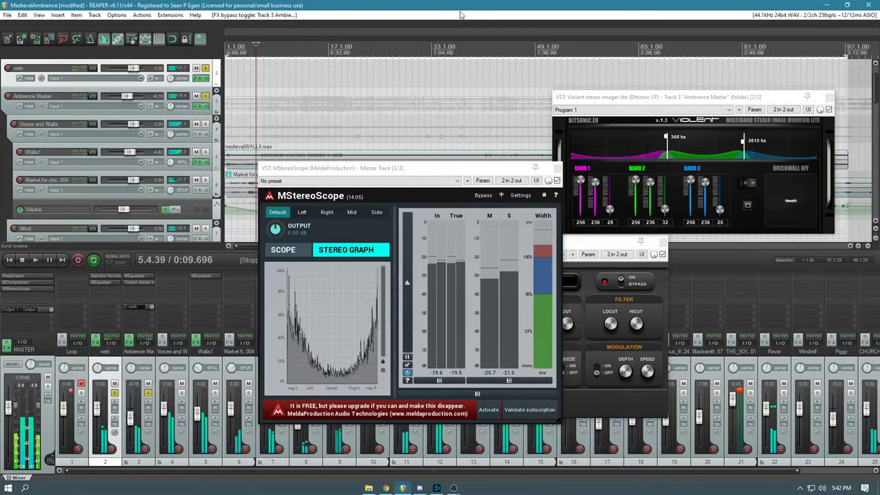
left_click_drag(477, 171, 515, 168)
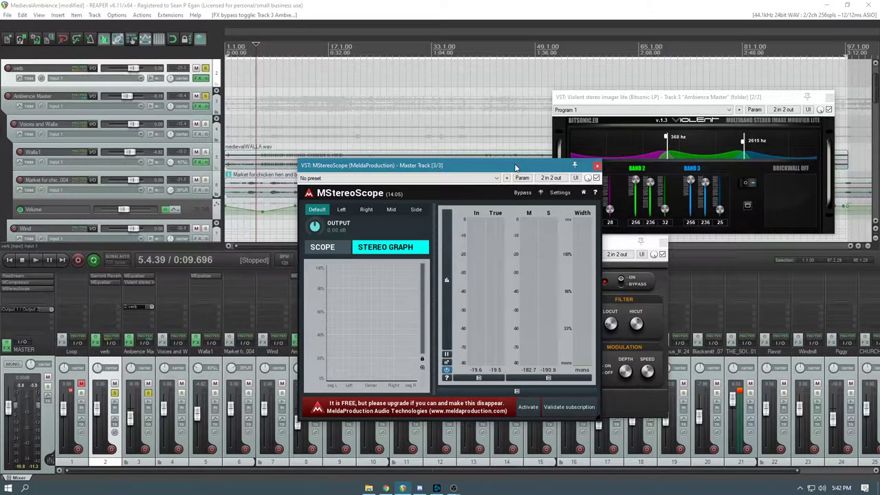
left_click_drag(515, 168, 603, 120)
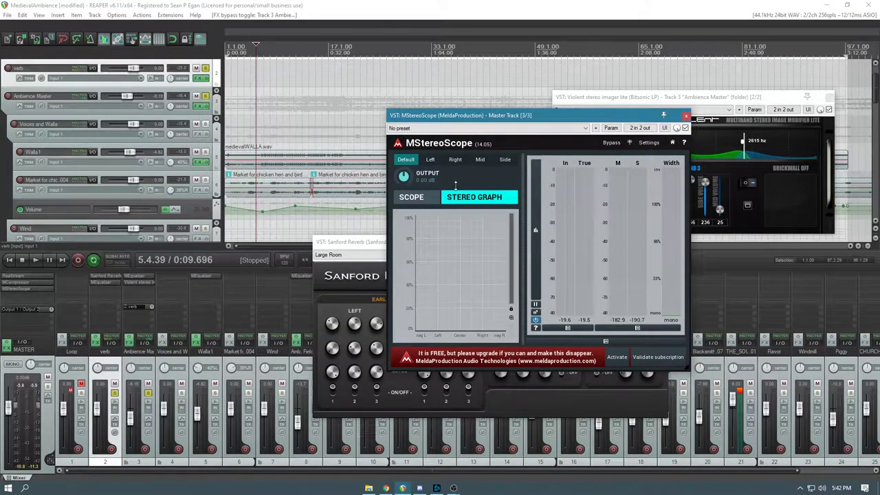
Resume playback and close the Sanford Reverb and MStereoScope windows
left_click(318, 329)
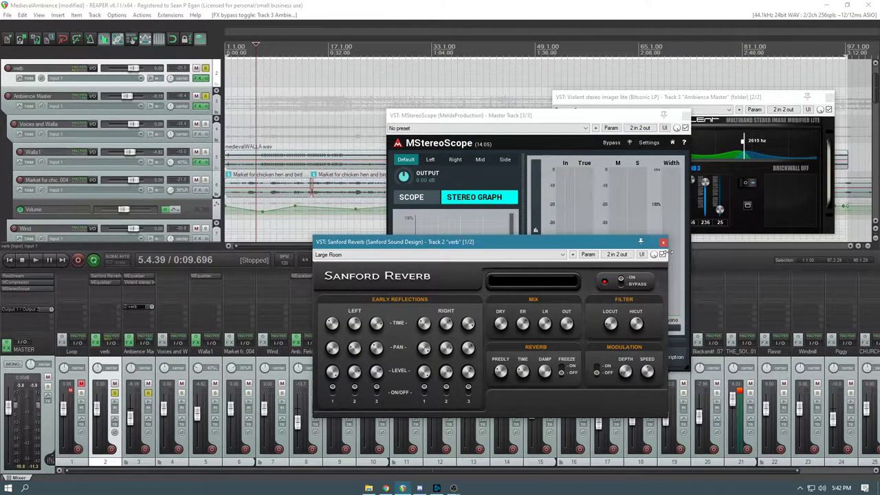
left_click(146, 397)
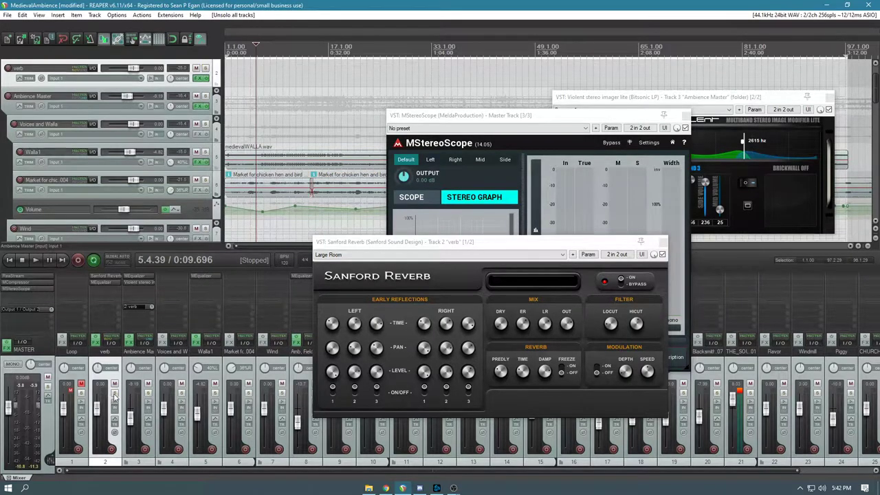
key("space")
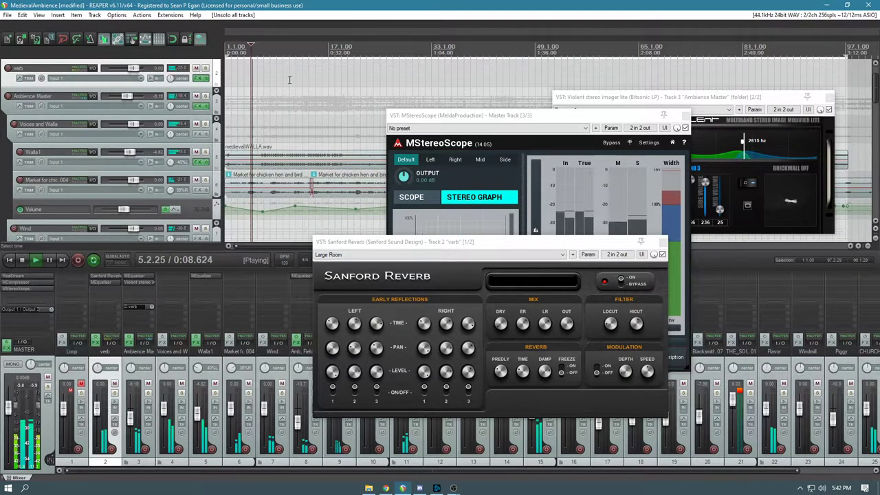
left_click(661, 242)
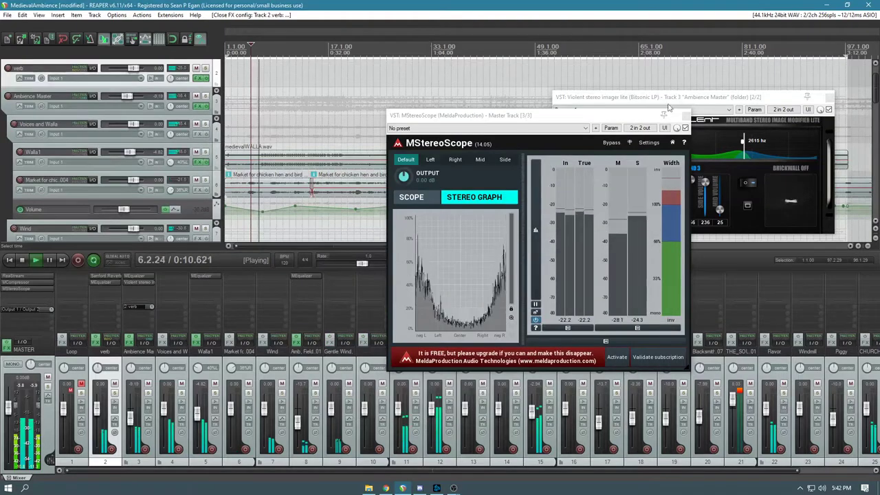
left_click(685, 115)
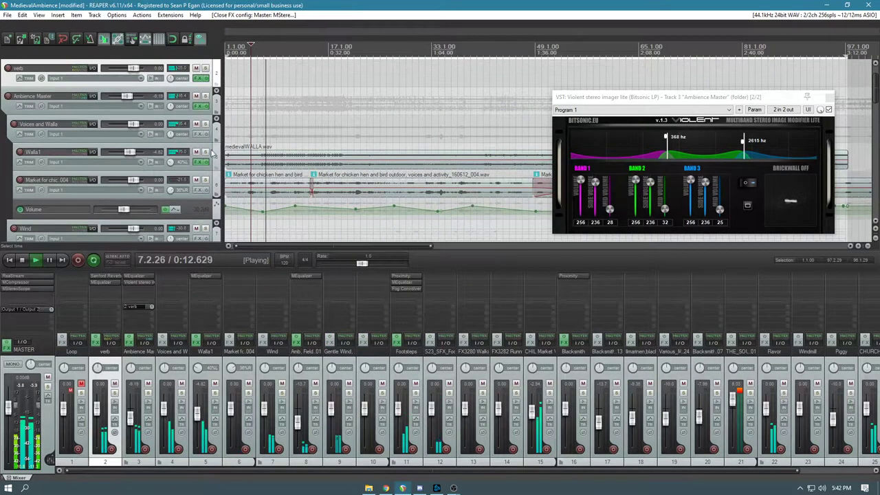
scroll(148, 178, "down", 3)
scroll(148, 179, "up", 3)
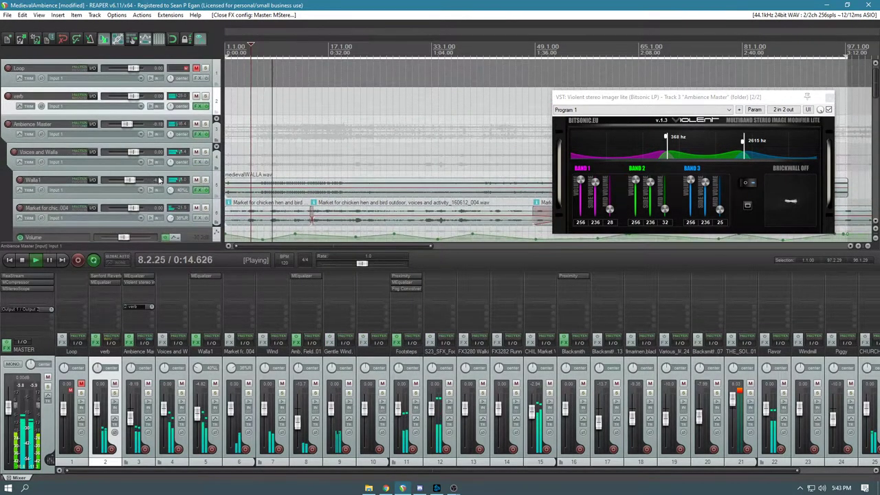
Close the Violent stereo imager lite window and stop playback
left_click(773, 101)
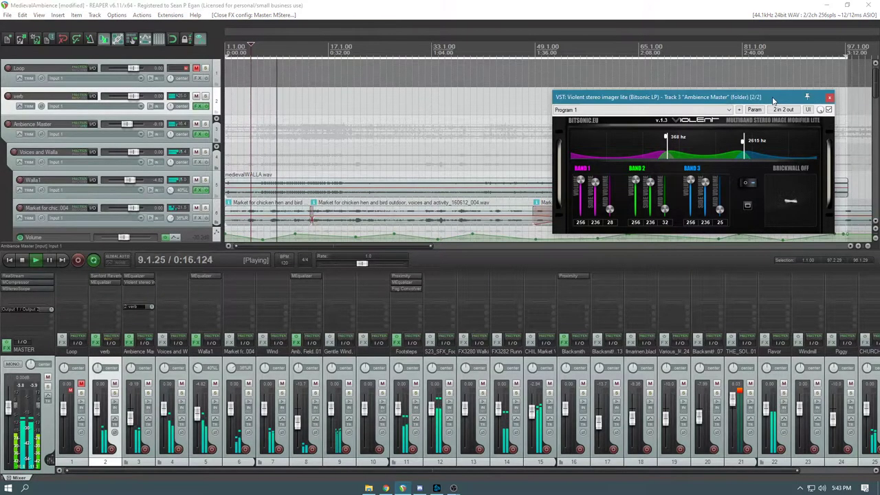
left_click(827, 97)
key("space")
scroll(132, 150, "down", 3)
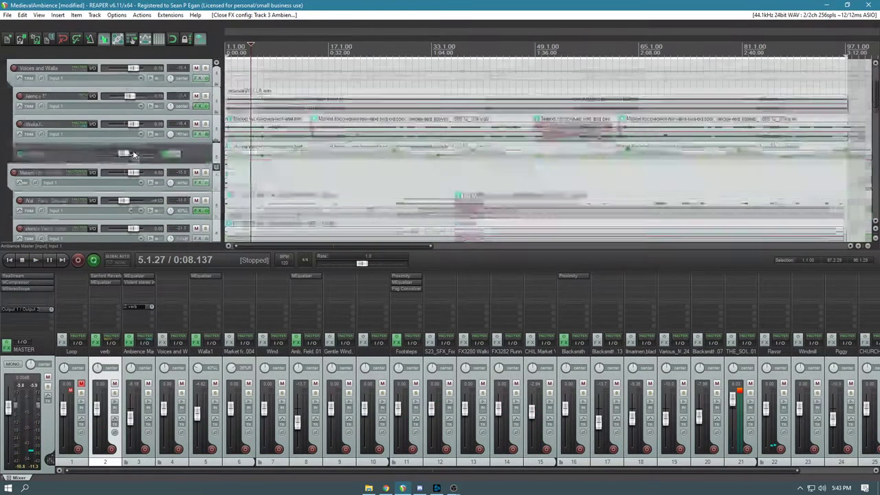
scroll(335, 126, "up", 1)
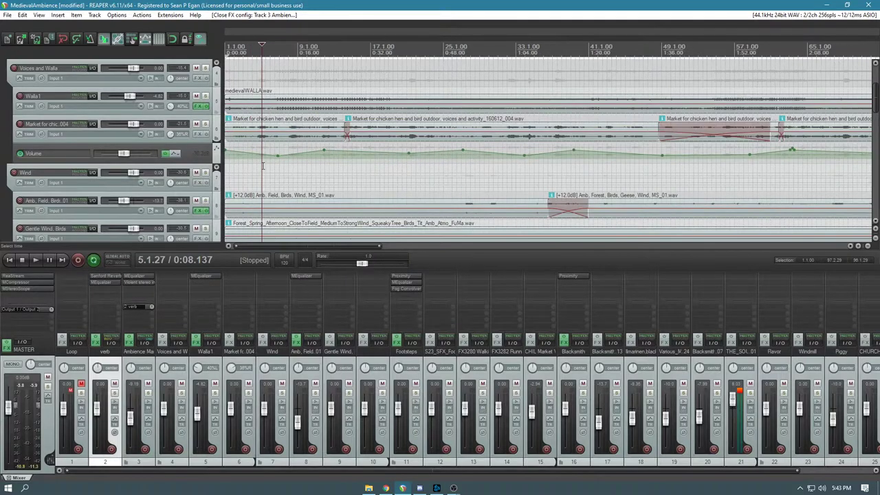
scroll(133, 151, "down", 2)
scroll(334, 126, "down", 3)
scroll(335, 126, "down", 1)
scroll(184, 142, "up", 3)
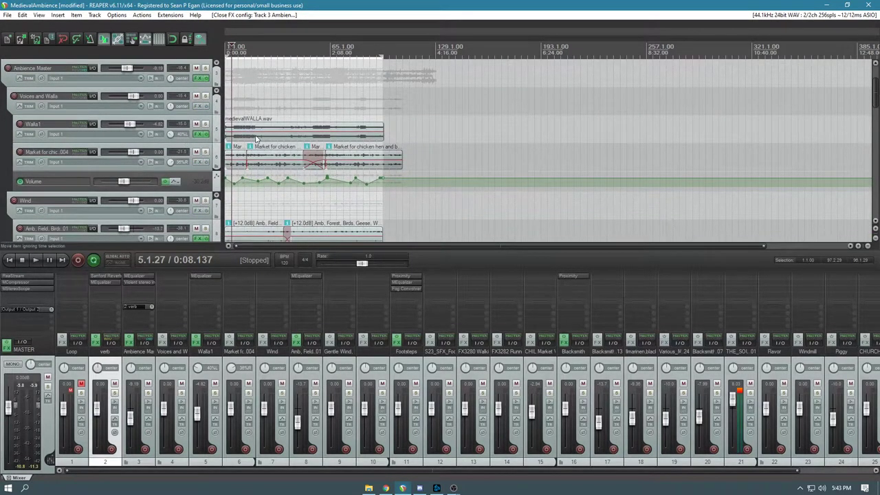
Render the master mix time selection to MedievalAmbience_Loop02.wav as 48 kHz 24-bit stereo WAV
left_click(264, 141)
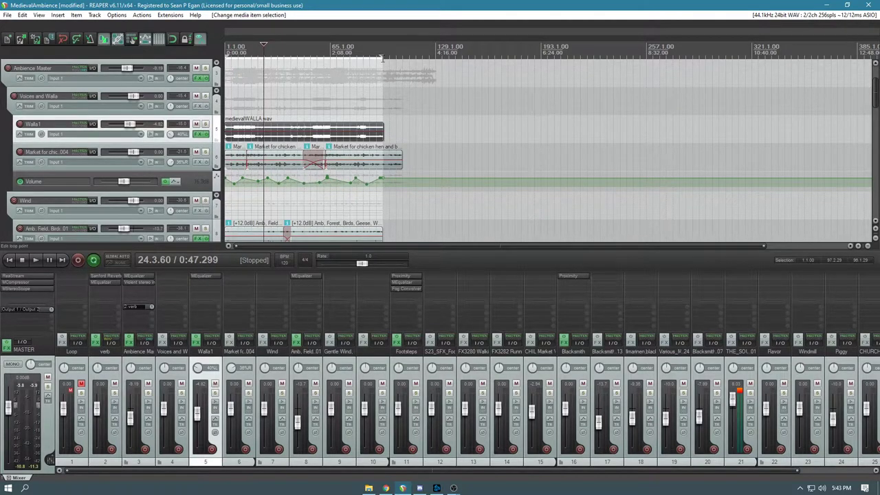
left_click(7, 15)
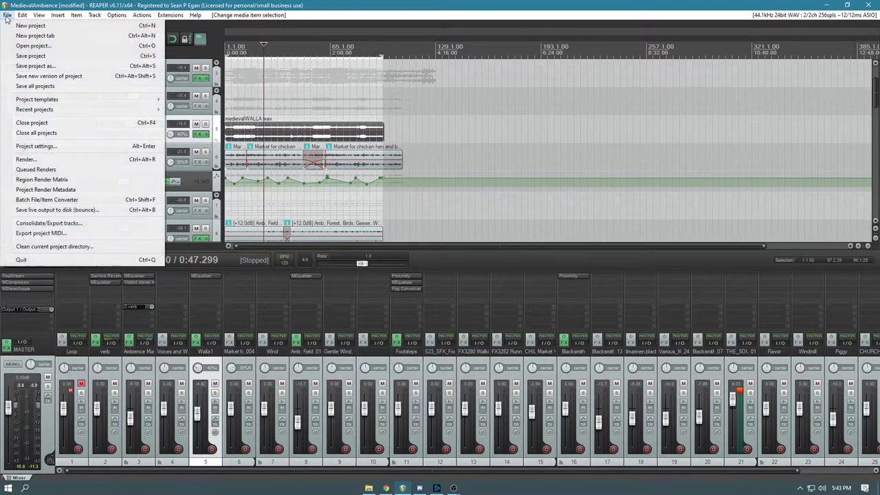
left_click(28, 167)
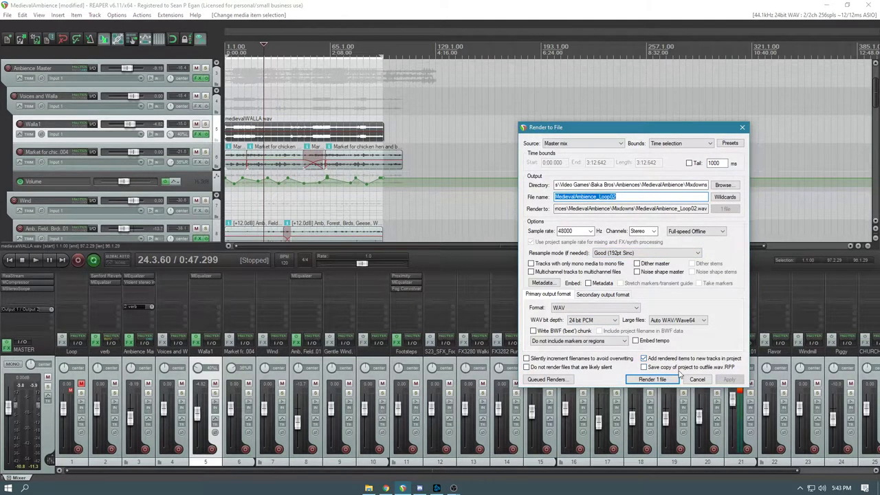
left_click(653, 382)
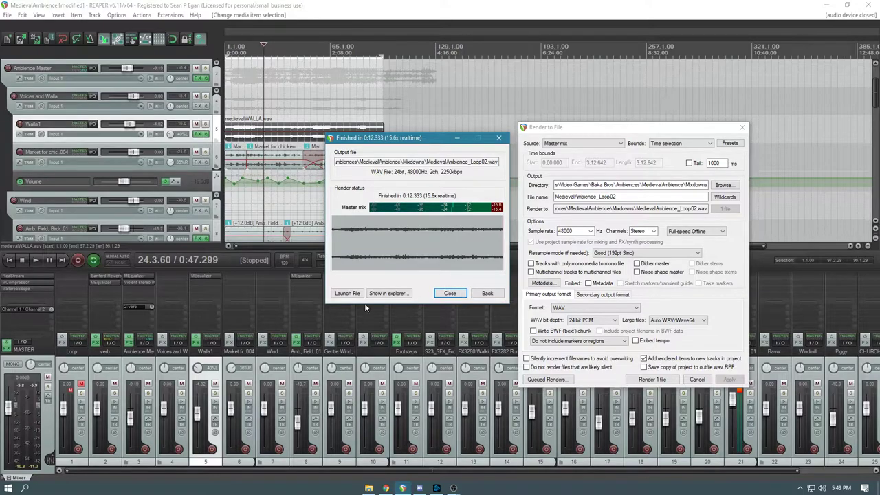
left_click(449, 294)
Solo the MedievalAmbience_Loop02 track, set the time selection to its item, and play it
scroll(159, 150, "down", 6)
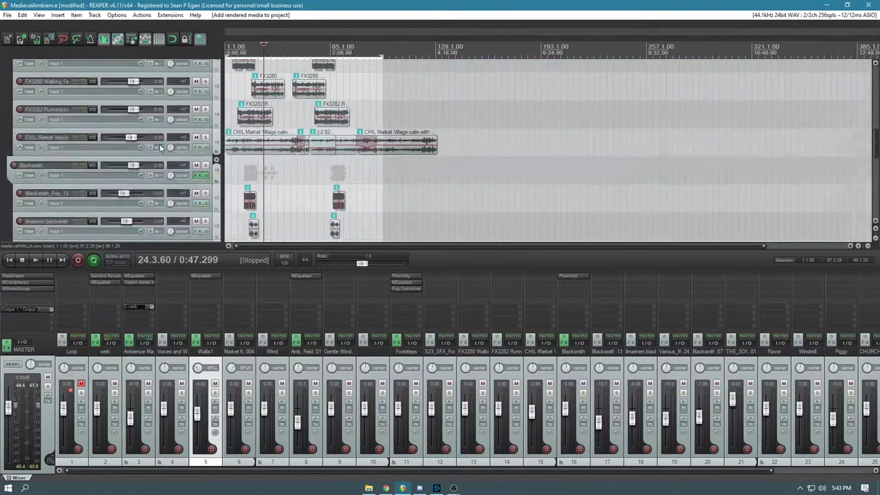
scroll(159, 150, "down", 6)
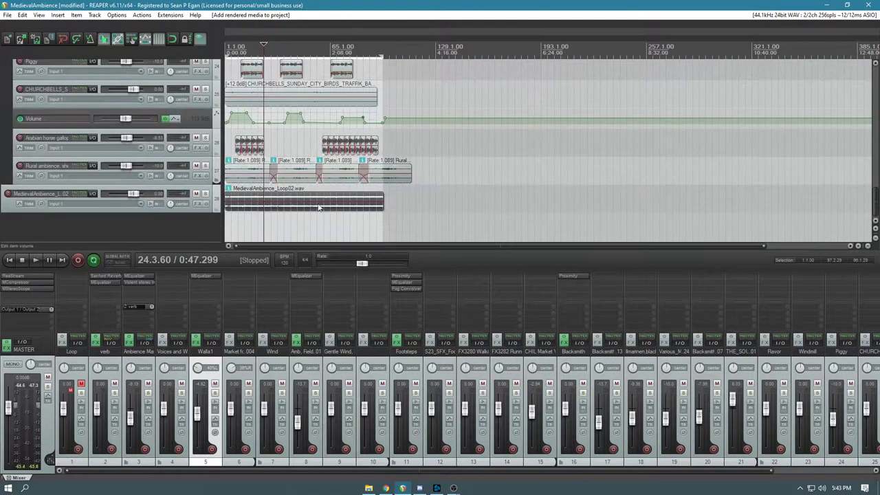
left_click(301, 213)
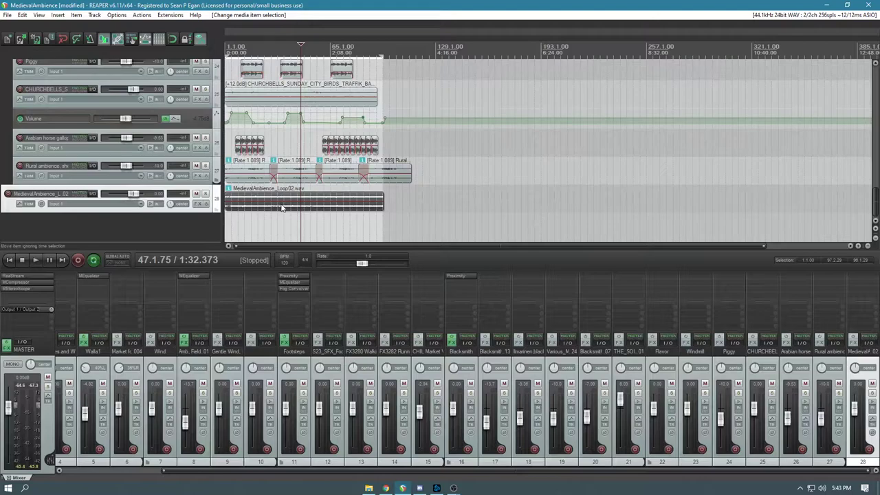
left_click(205, 195)
left_click(288, 202)
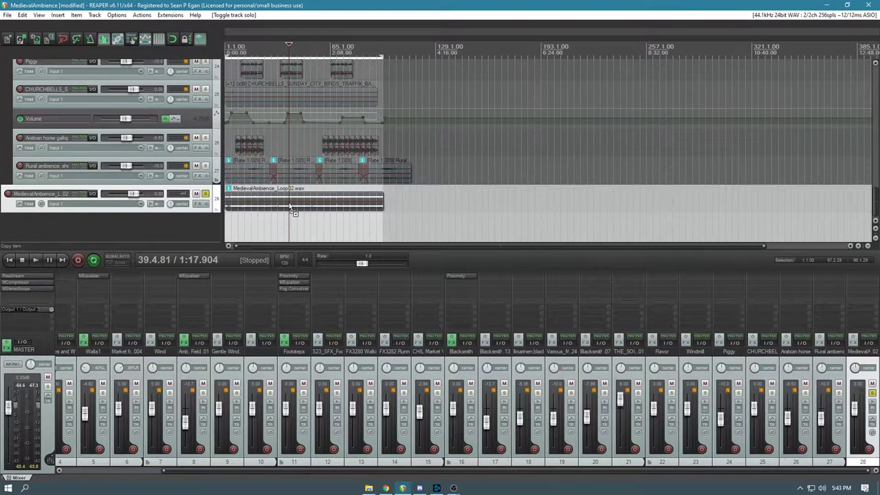
double_click(289, 202)
key("space")
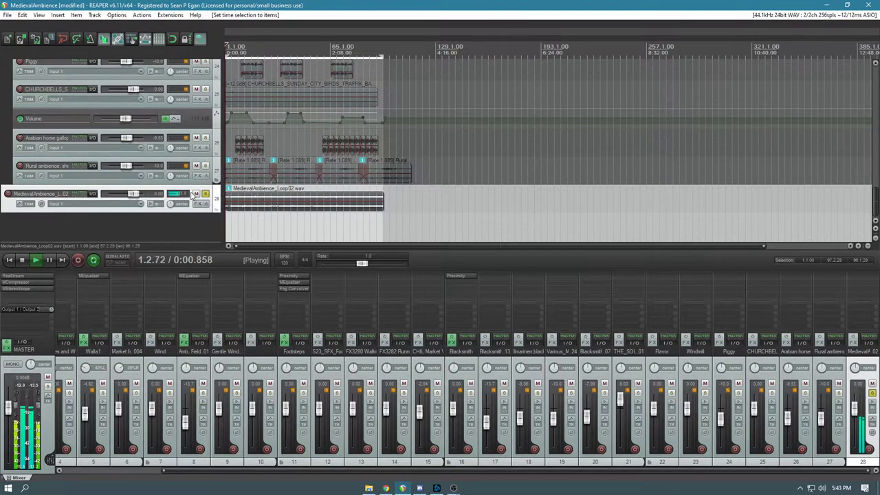
scroll(253, 206, "up", 2)
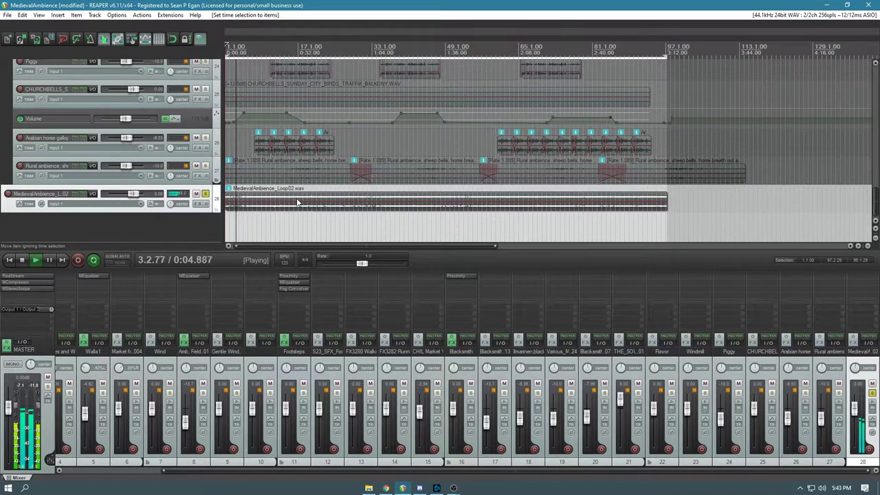
key("space")
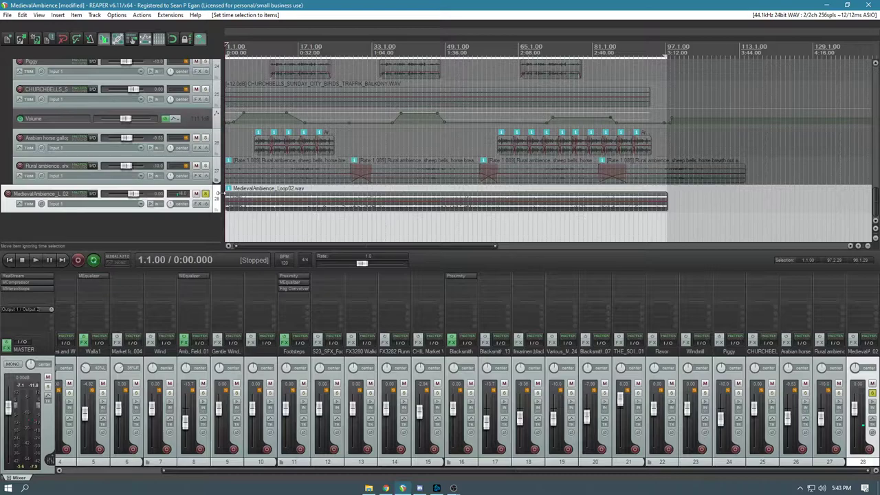
Split the loop at 0:44.099 and move the opening piece to overlap the end
left_click(326, 200)
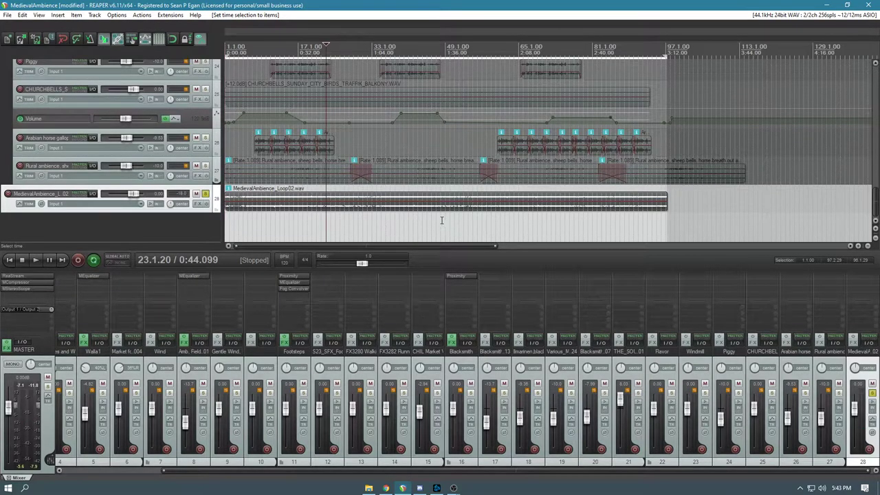
key("s")
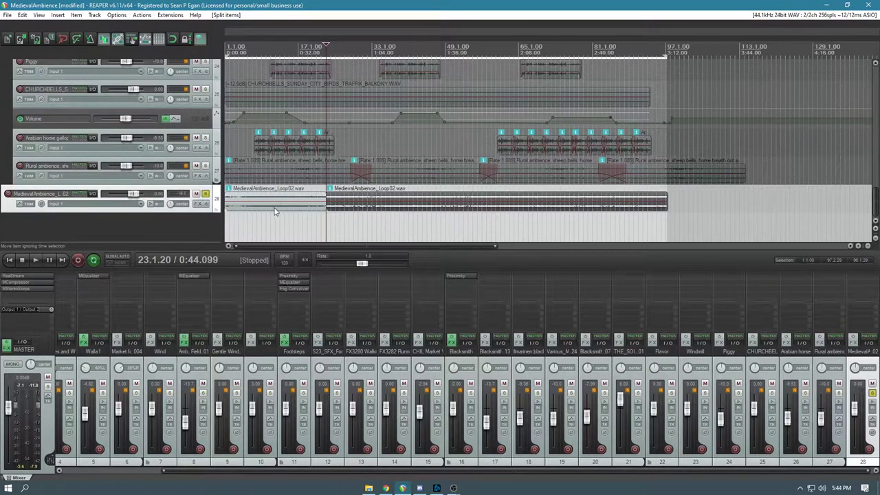
left_click_drag(273, 211, 639, 199)
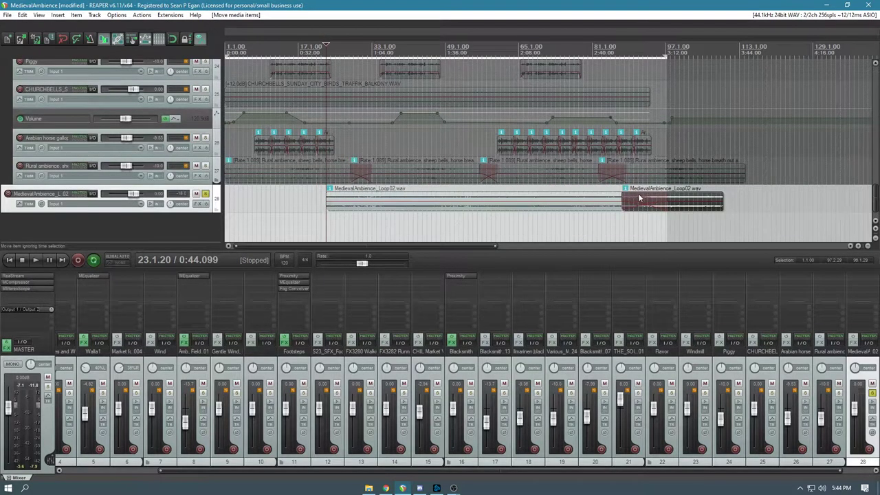
Set the time selection to the loop pieces and audition the crossfaded seam
left_click(606, 211)
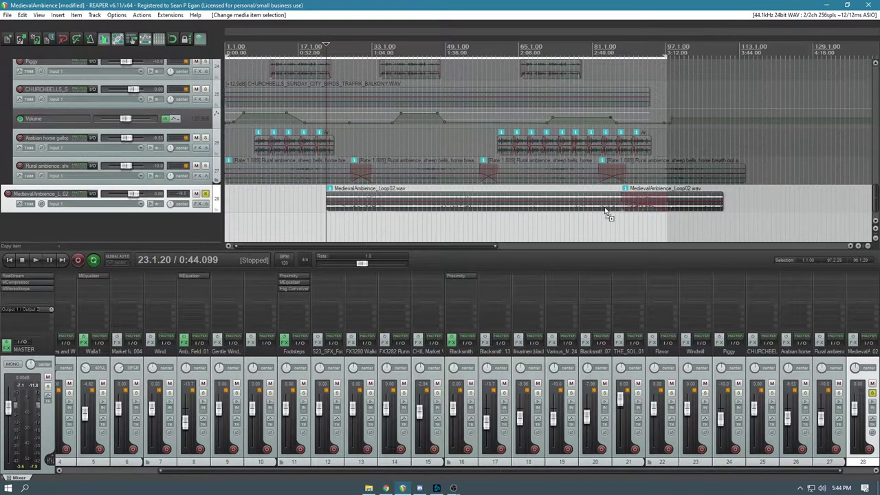
key("ctrl+shift+t")
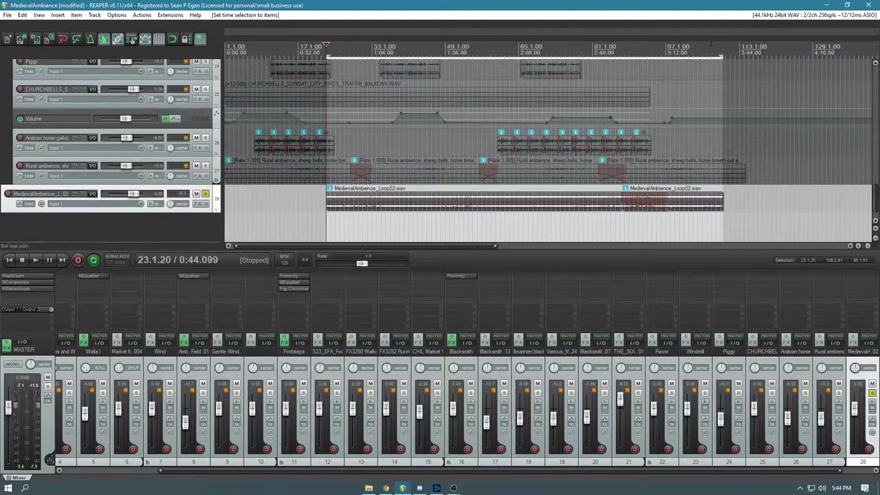
left_click(712, 49)
key("space")
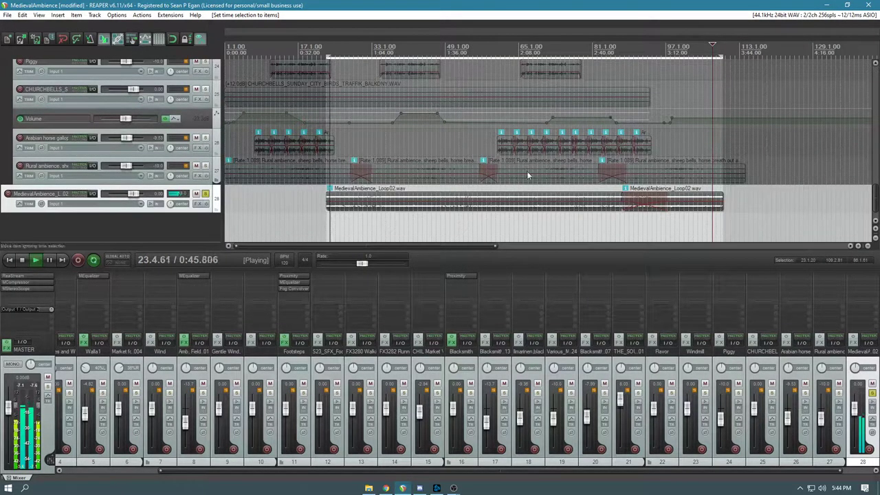
key("space")
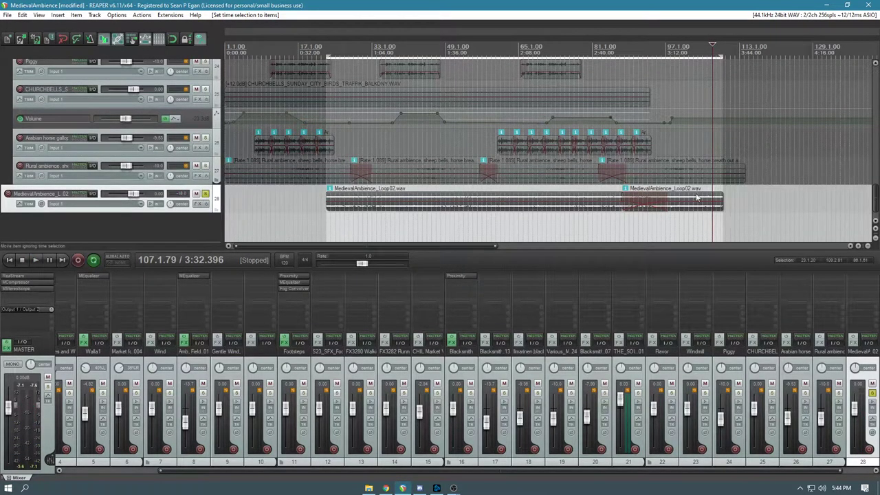
scroll(696, 198, "down", 3)
Open the Render to File dialog for the 0:44.099–3:36.906 selection and shift it left
left_click(7, 15)
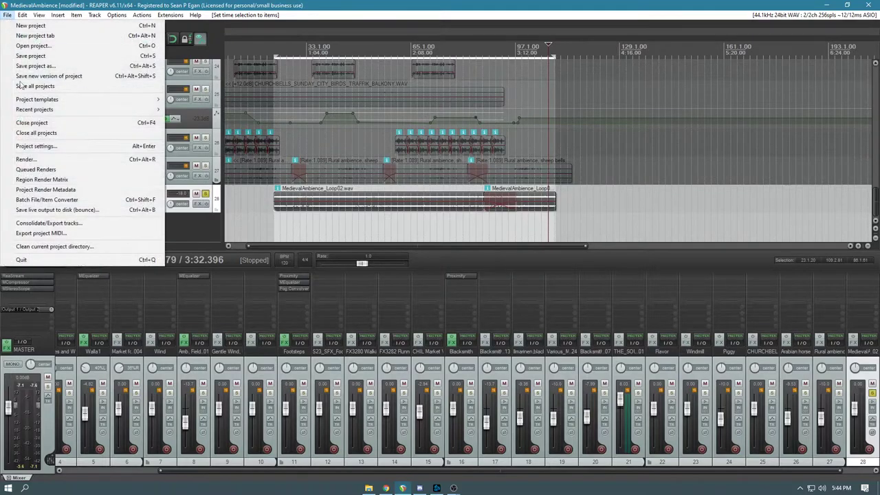
left_click(31, 163)
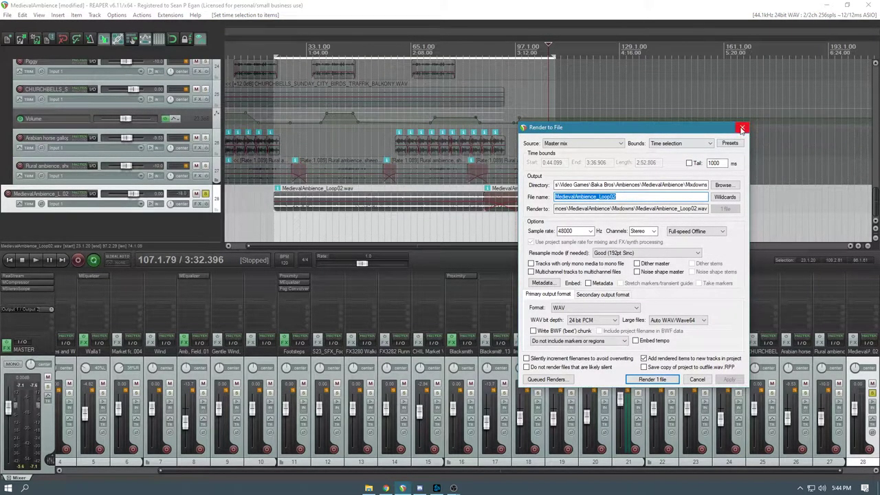
left_click_drag(715, 129, 632, 116)
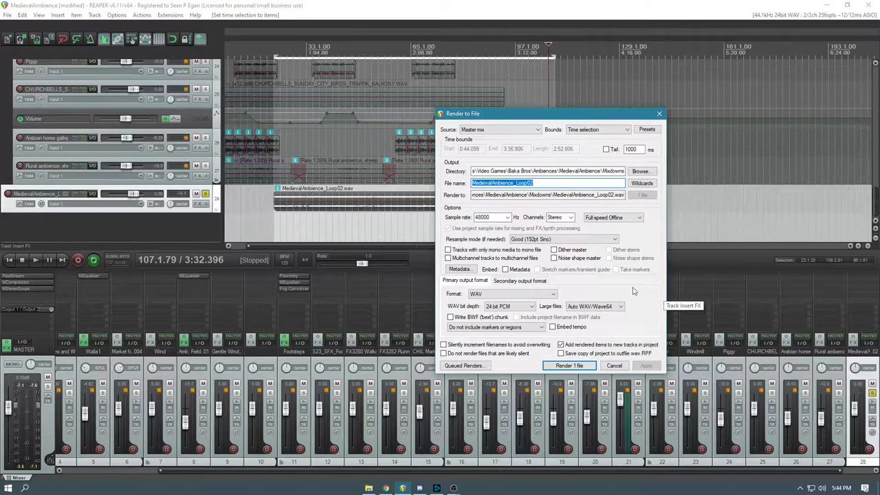